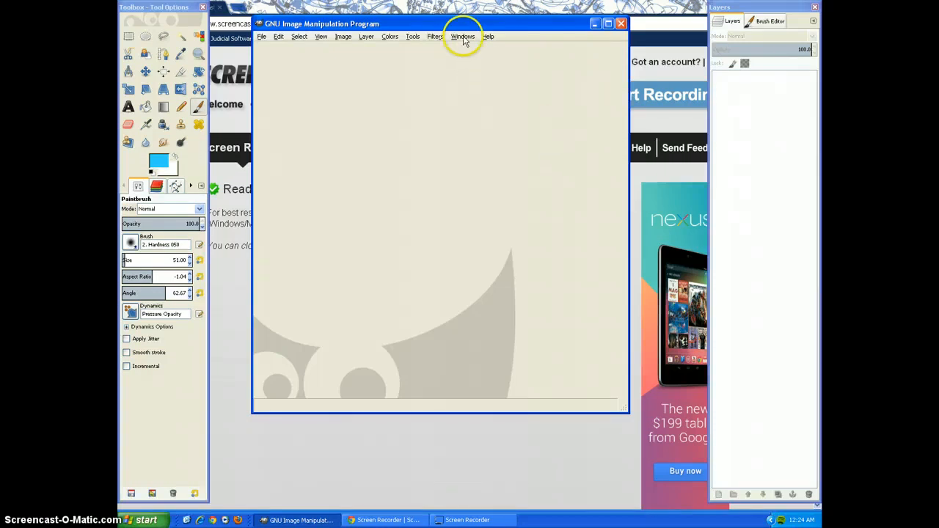
# Switch the interface to single-window mode and maximize the program window.
pyautogui.click(463, 37)
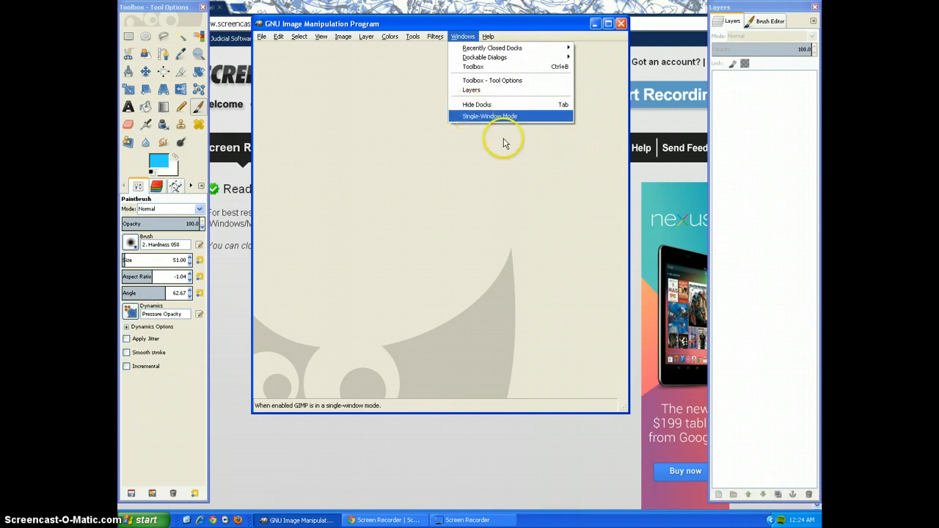
pyautogui.click(487, 119)
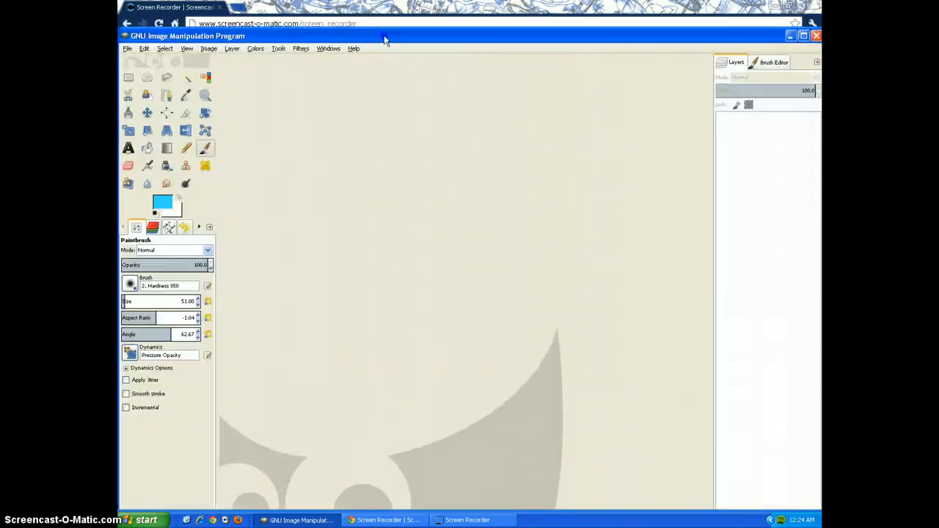
pyautogui.doubleClick(592, 38)
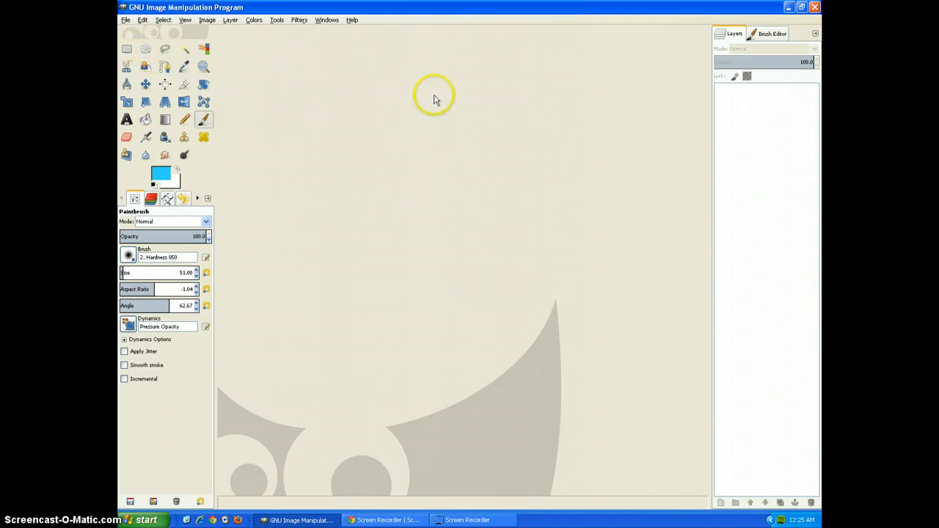
# Create a new image from the 640x480 template, keeping pixels as the unit.
pyautogui.click(126, 21)
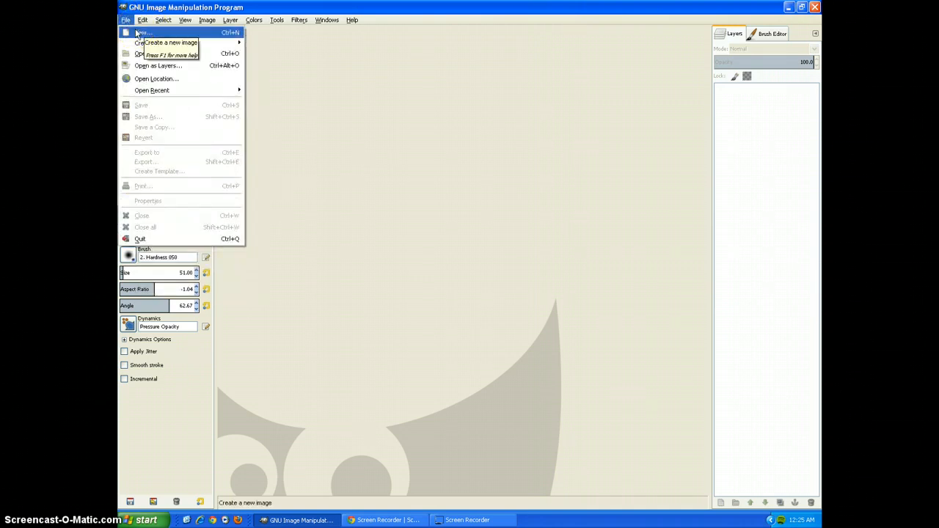
pyautogui.click(195, 35)
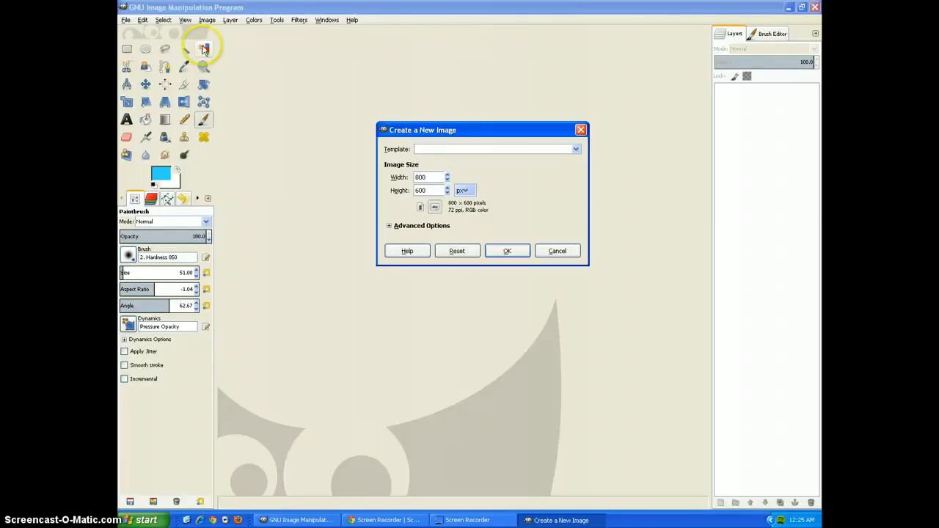
pyautogui.moveTo(447, 129); pyautogui.dragTo(388, 79)
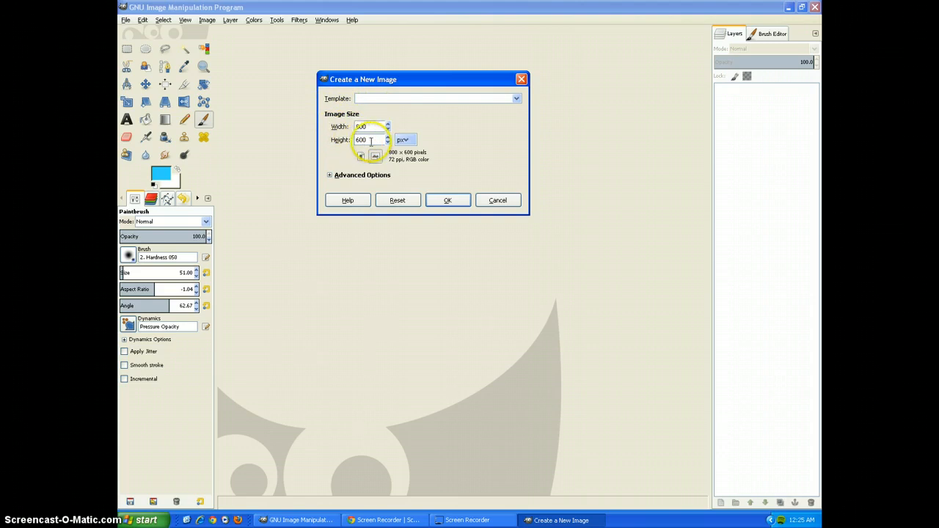
pyautogui.click(402, 139)
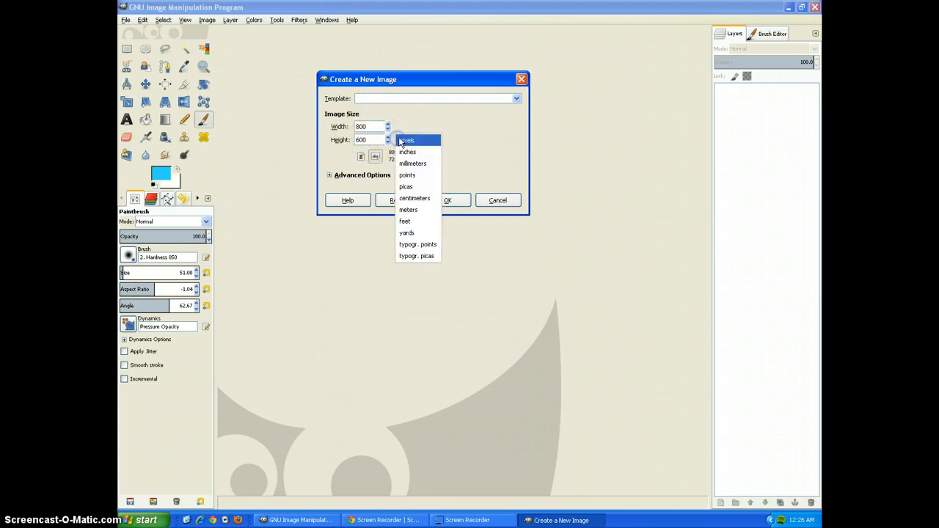
pyautogui.click(413, 128)
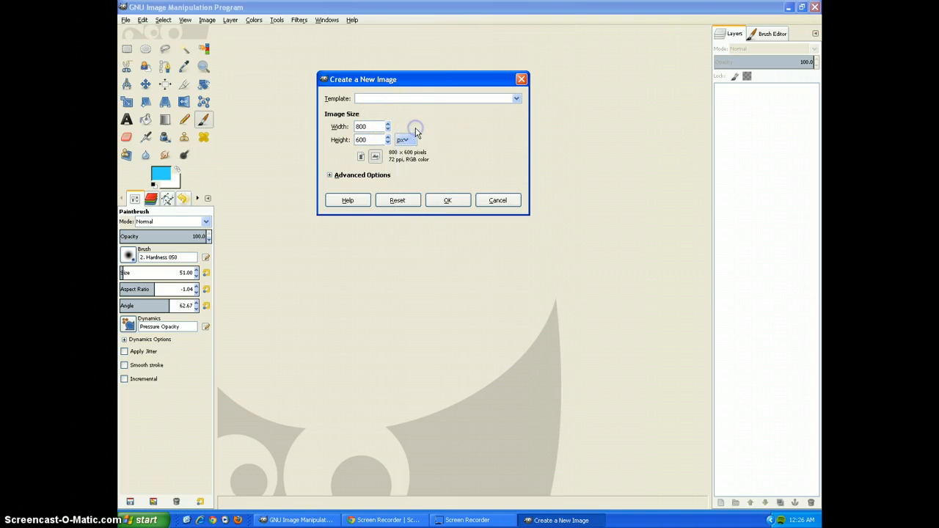
pyautogui.click(380, 100)
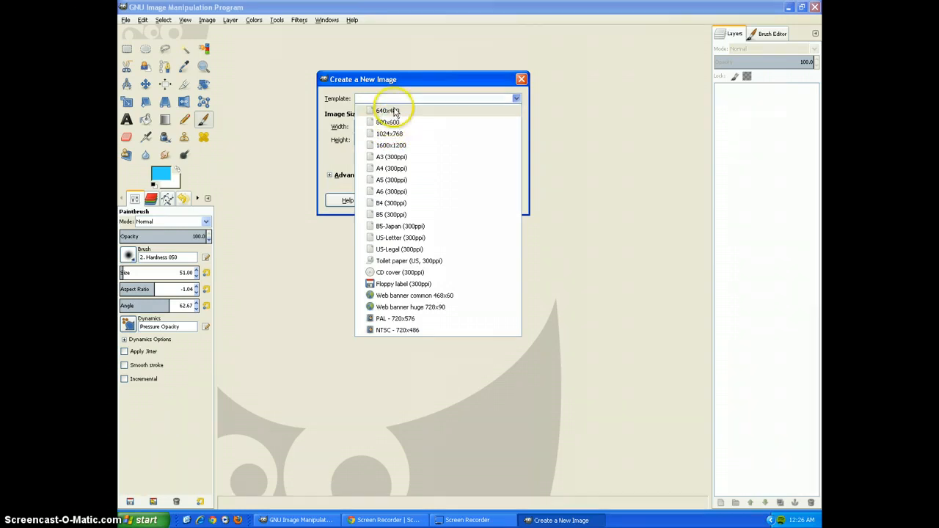
pyautogui.click(426, 115)
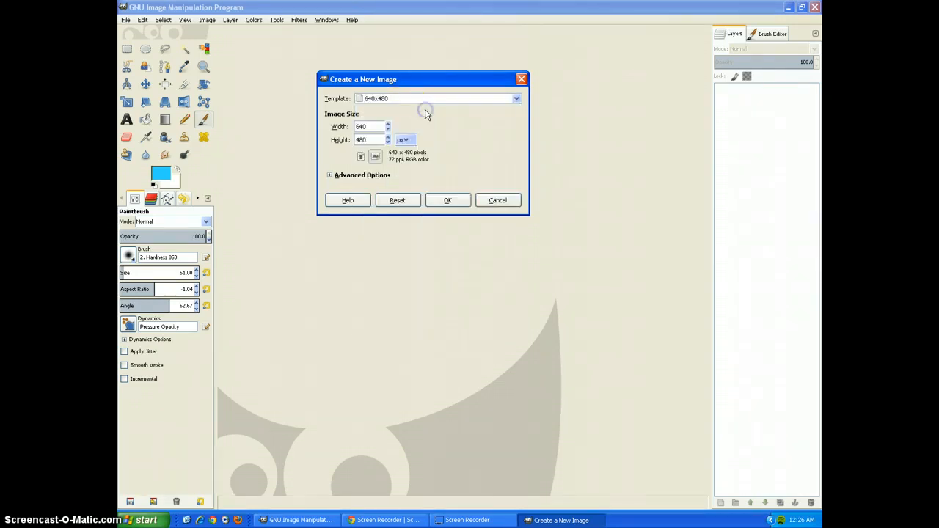
pyautogui.click(448, 200)
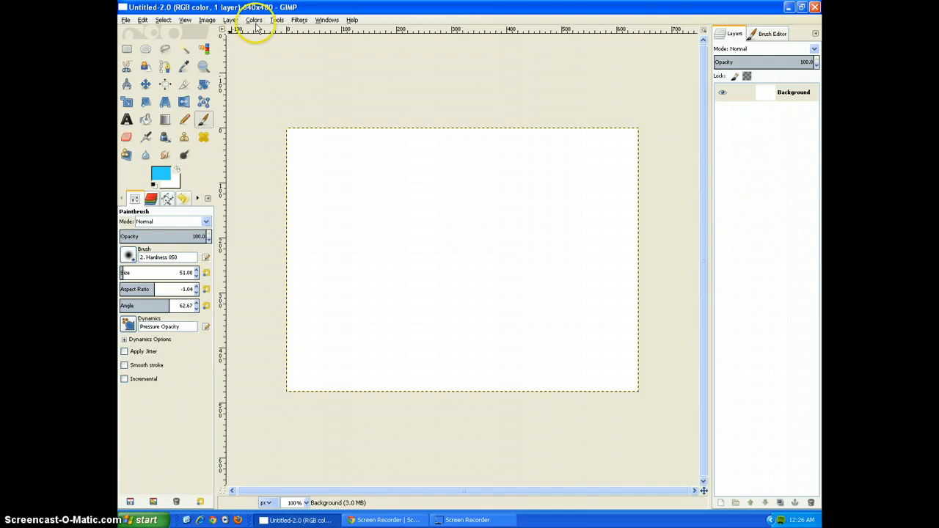
# Set the background colour to dark green and make broad diagonal strokes across the canvas with the Eraser.
pyautogui.click(126, 137)
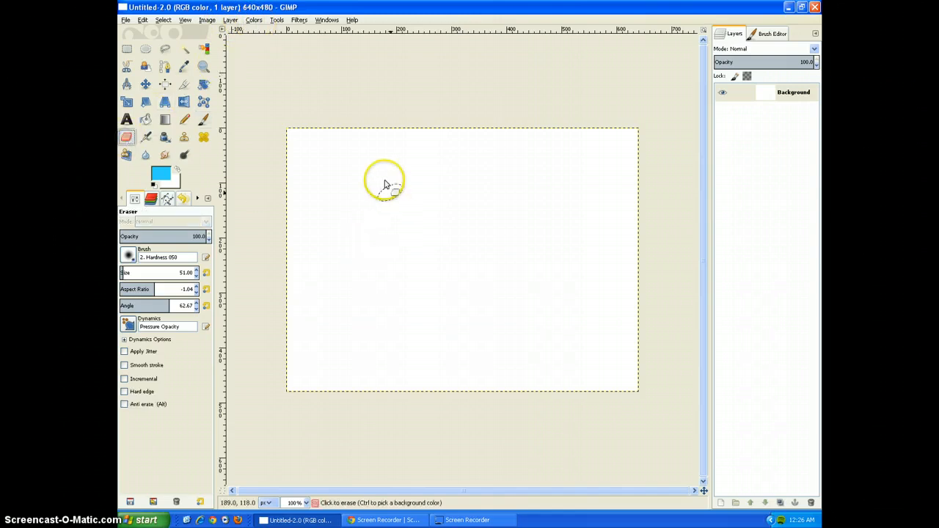
pyautogui.moveTo(321, 150)
pyautogui.mouseDown()
pyautogui.moveTo(460, 266)
pyautogui.moveTo(318, 164)
pyautogui.moveTo(494, 296)
pyautogui.mouseUp()
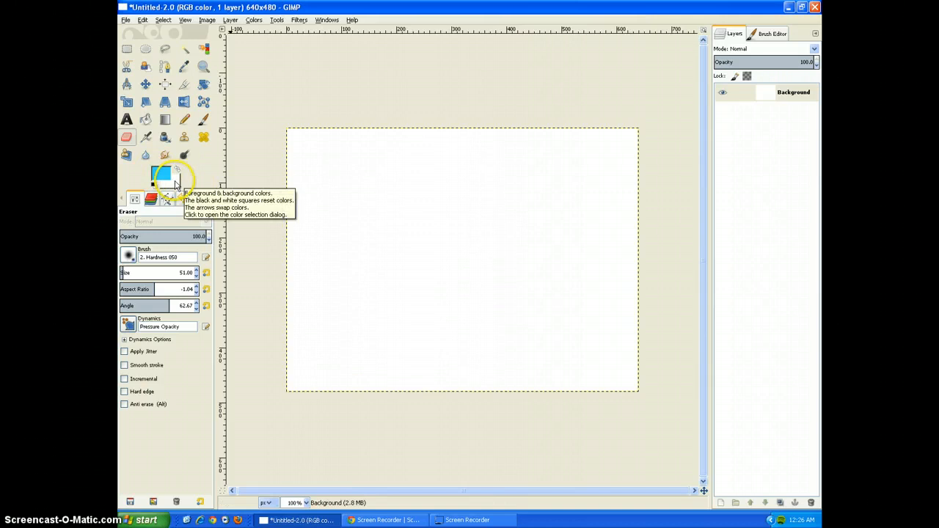
pyautogui.click(175, 183)
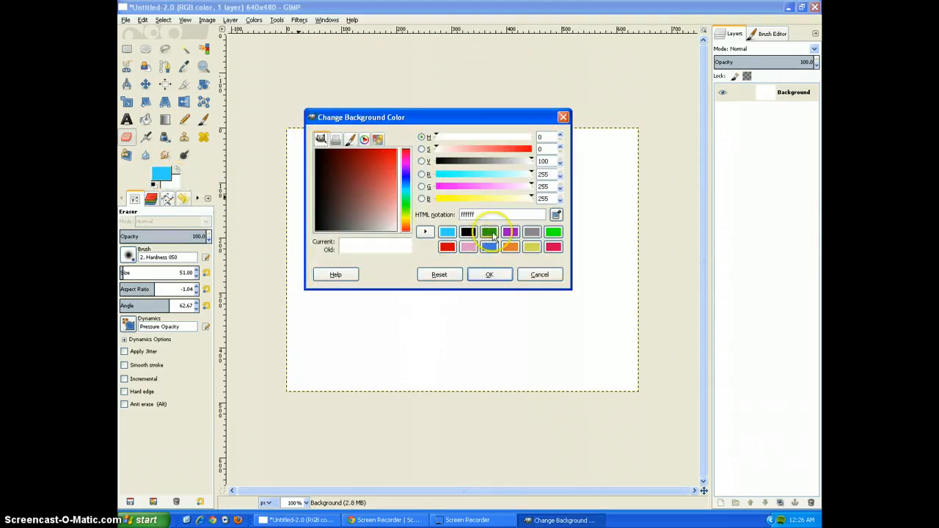
pyautogui.click(488, 232)
pyautogui.click(489, 274)
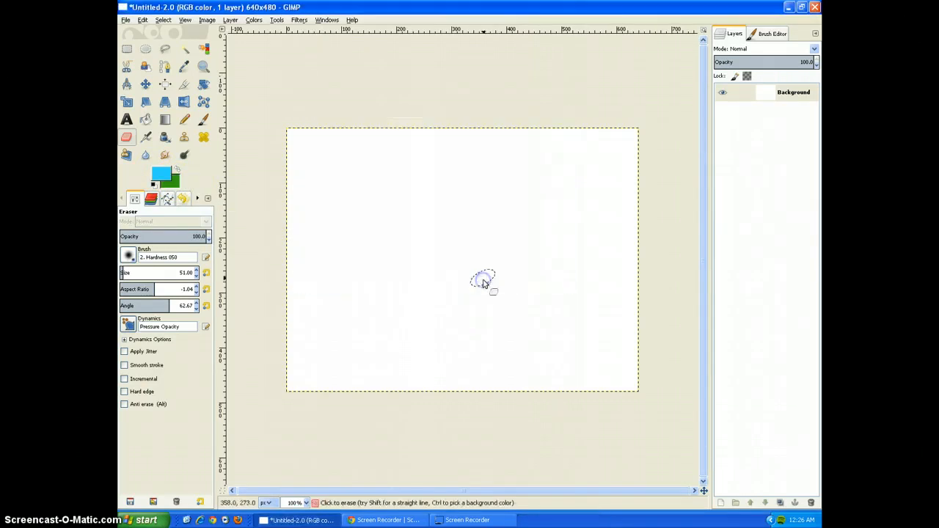
pyautogui.moveTo(323, 157)
pyautogui.mouseDown()
pyautogui.moveTo(545, 317)
pyautogui.moveTo(534, 260)
pyautogui.moveTo(453, 153)
pyautogui.moveTo(428, 148)
pyautogui.moveTo(558, 269)
pyautogui.moveTo(416, 177)
pyautogui.moveTo(358, 126)
pyautogui.moveTo(413, 178)
pyautogui.moveTo(332, 123)
pyautogui.mouseUp()
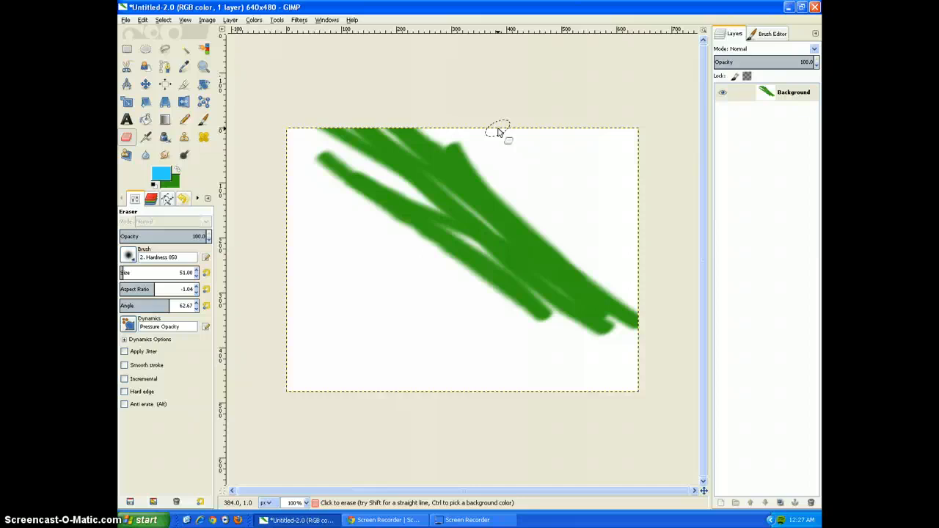
# Undo and redo the diagonal green strokes several times, ending with them restored.
pyautogui.press('ctrl')
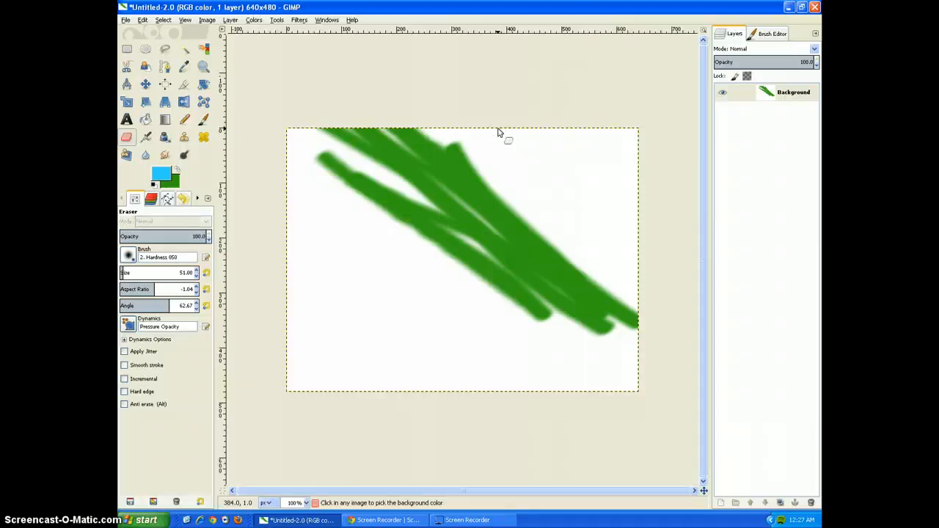
pyautogui.hotkey('ctrl', 'z')
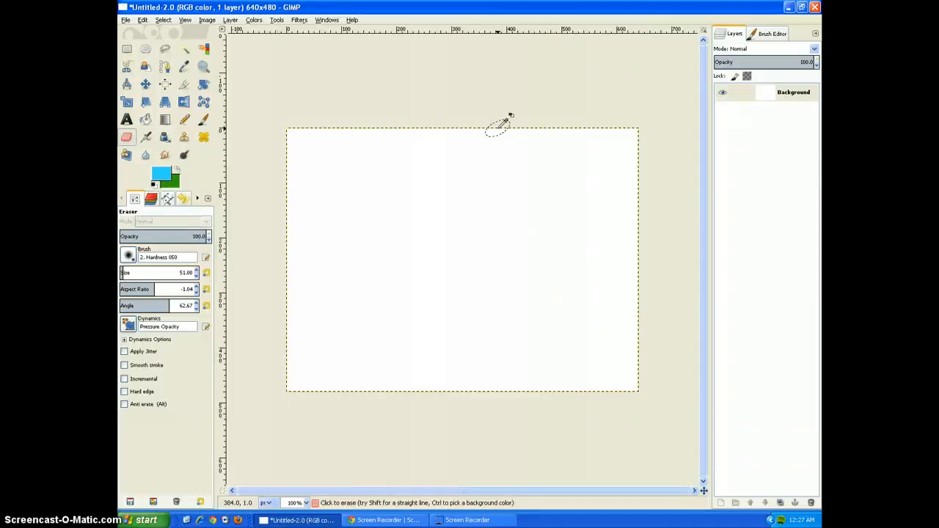
pyautogui.press('ctrl')
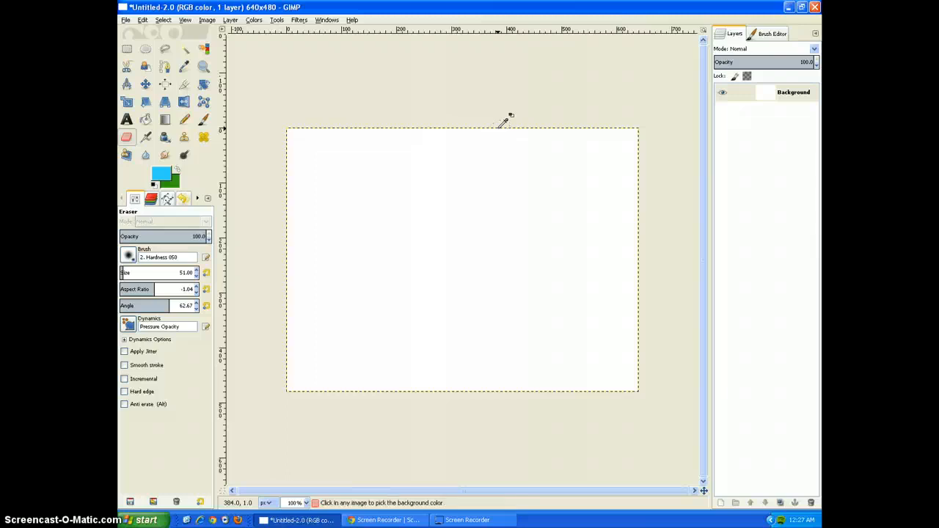
pyautogui.hotkey('ctrl', 'y')
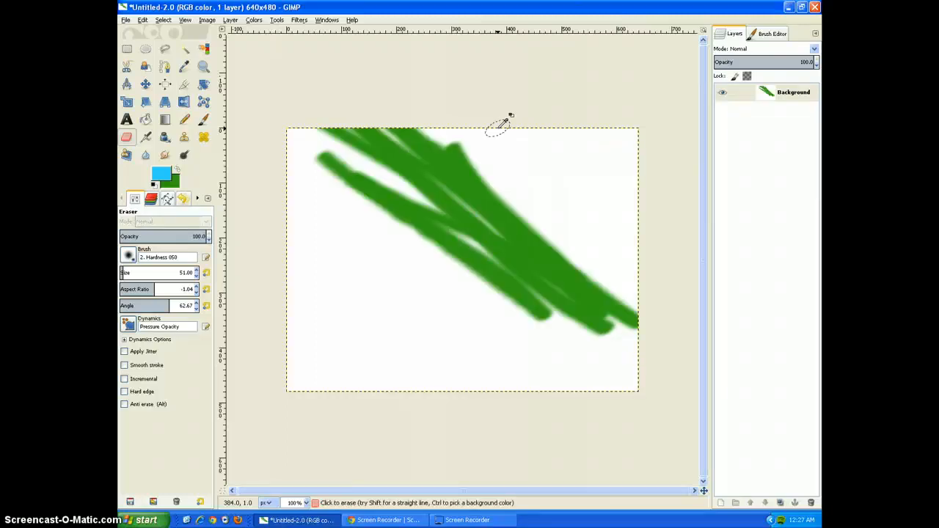
pyautogui.hotkey('ctrl', 'z')
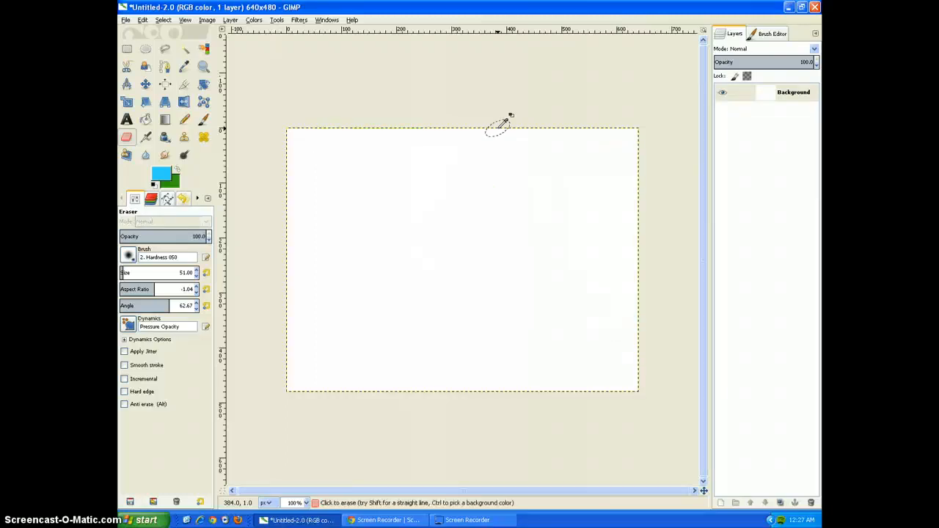
pyautogui.hotkey('ctrl', 'y')
pyautogui.hotkey('ctrl', 'z')
pyautogui.hotkey('ctrl', 'y')
pyautogui.hotkey('ctrl', 'z')
pyautogui.hotkey('ctrl', 'y')
pyautogui.hotkey('ctrl', 'z')
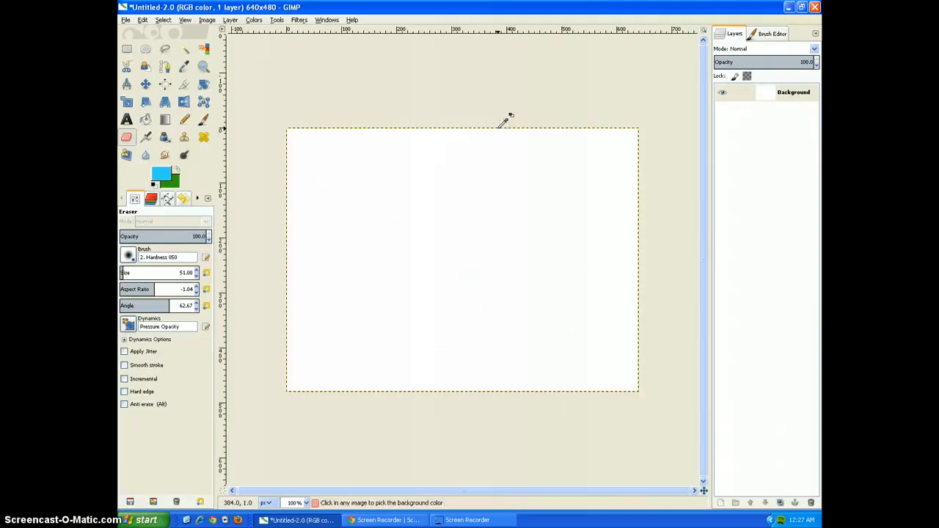
pyautogui.hotkey('ctrl', 'y')
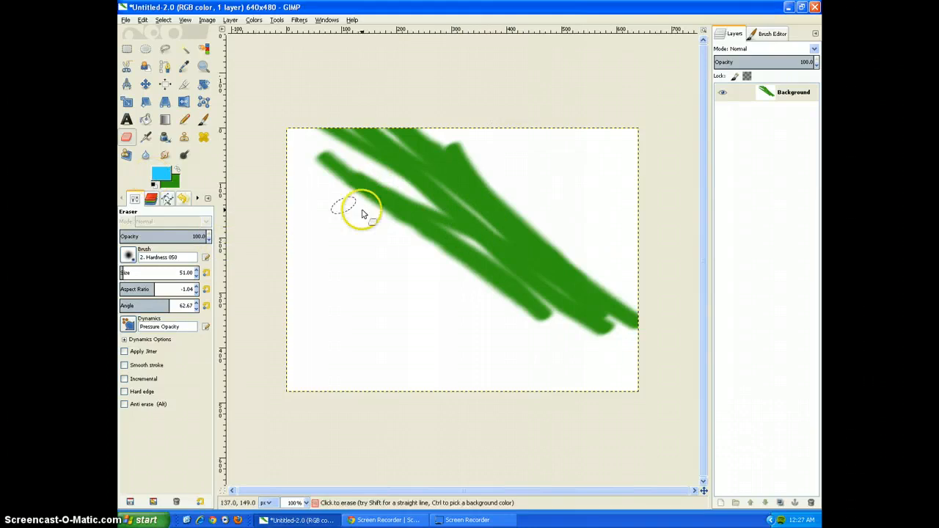
# Keep the light blue foreground colour and add a curved green Eraser stroke over and around the diagonal strokes.
pyautogui.click(161, 174)
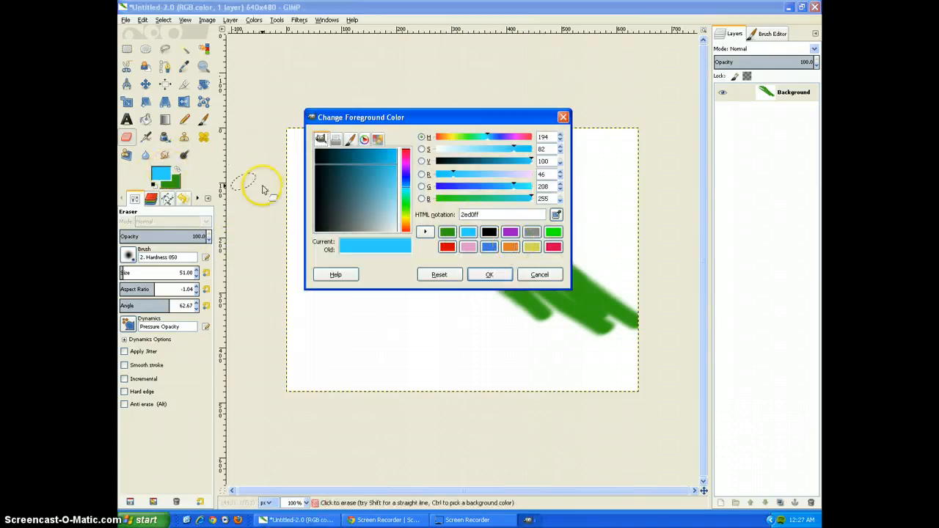
pyautogui.click(489, 274)
pyautogui.moveTo(536, 199)
pyautogui.mouseDown()
pyautogui.moveTo(433, 235)
pyautogui.moveTo(421, 195)
pyautogui.mouseUp()
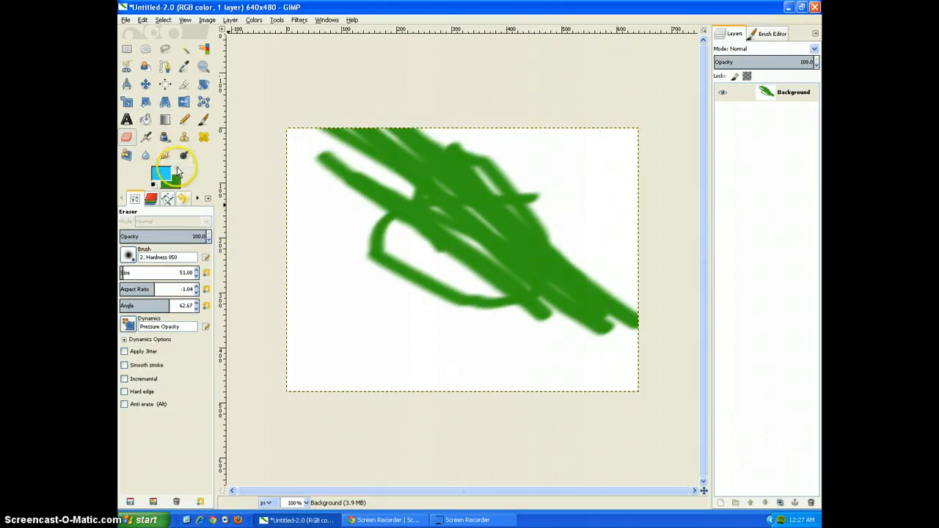
# Paint light blue scribbles over the green strokes with the Paintbrush.
pyautogui.click(203, 120)
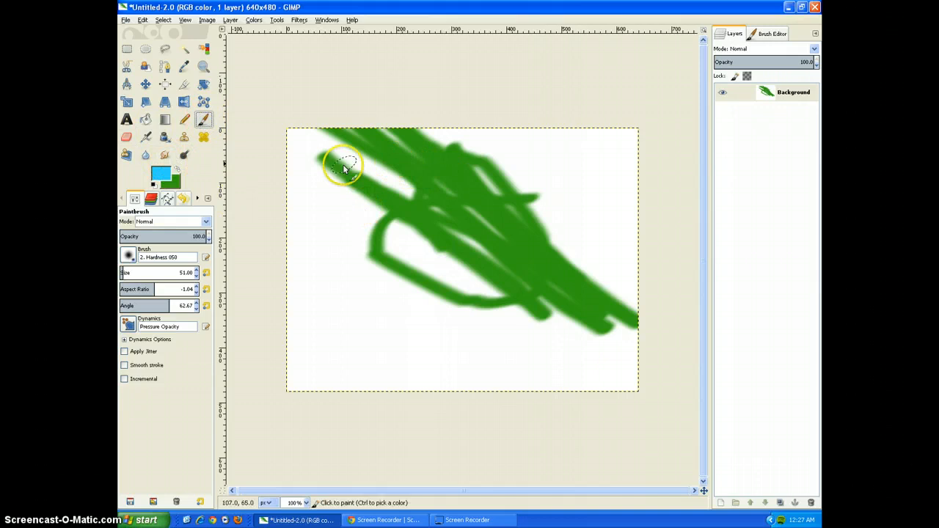
pyautogui.moveTo(335, 157)
pyautogui.mouseDown()
pyautogui.moveTo(486, 285)
pyautogui.moveTo(486, 206)
pyautogui.moveTo(434, 209)
pyautogui.moveTo(420, 231)
pyautogui.mouseUp()
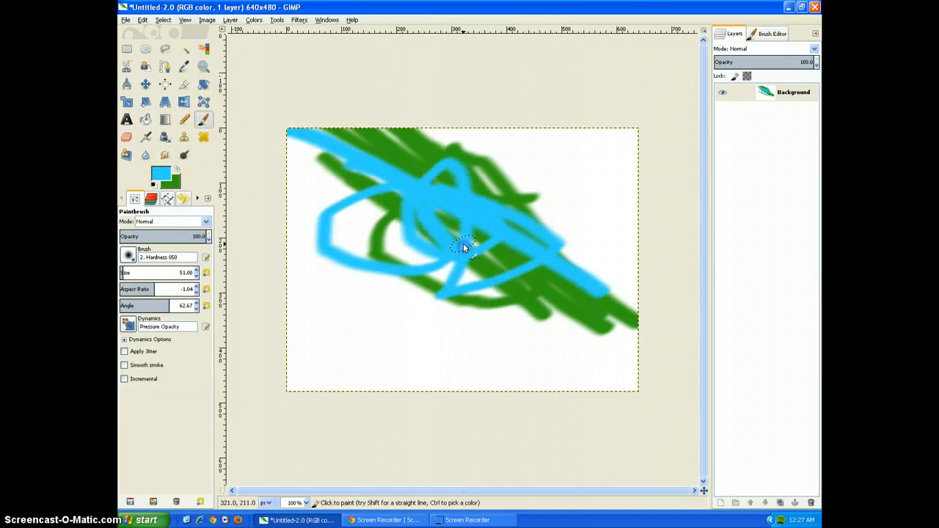
# Step back and forward through the stroke history with undo and redo, ending with only the blue scribbles undone.
pyautogui.hotkey('ctrl', 'z')
pyautogui.hotkey('ctrl', 'z')
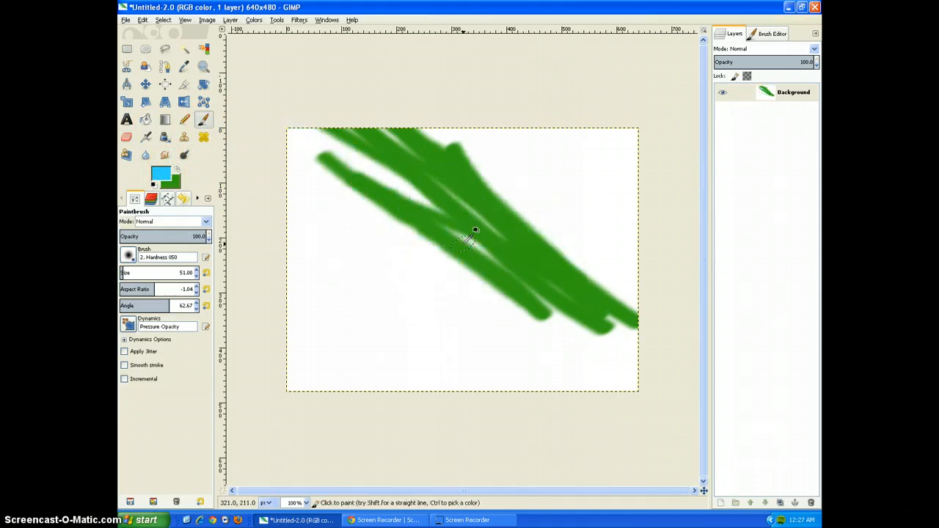
pyautogui.hotkey('ctrl', 'z')
pyautogui.hotkey('ctrl', 'z')
pyautogui.hotkey('ctrl', 'z')
pyautogui.hotkey('ctrl', 'y')
pyautogui.hotkey('ctrl', 'y')
pyautogui.hotkey('ctrl', 'y')
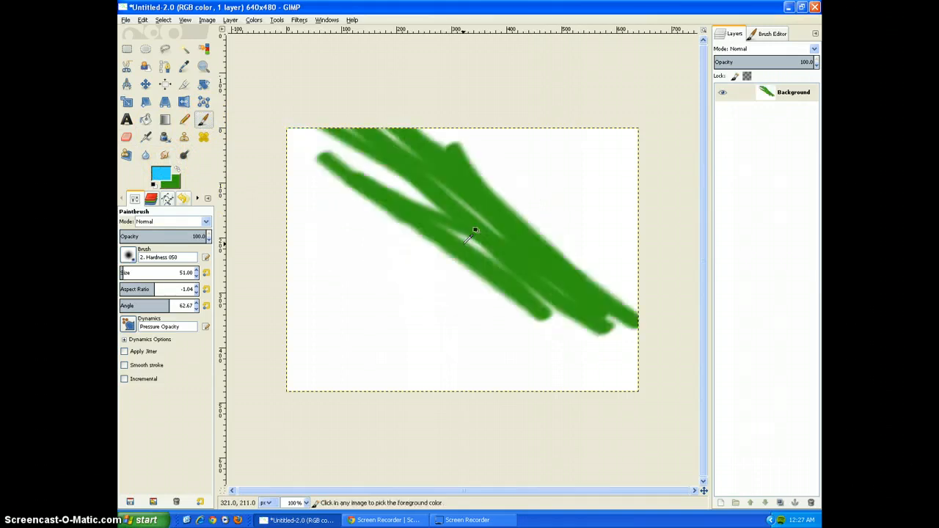
pyautogui.hotkey('ctrl', 'y')
pyautogui.hotkey('ctrl', 'y')
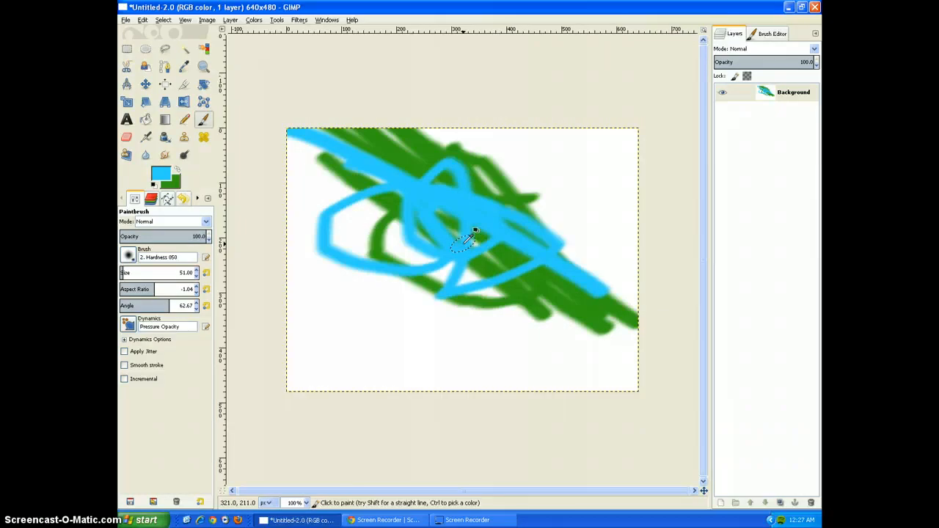
pyautogui.hotkey('ctrl', 'z')
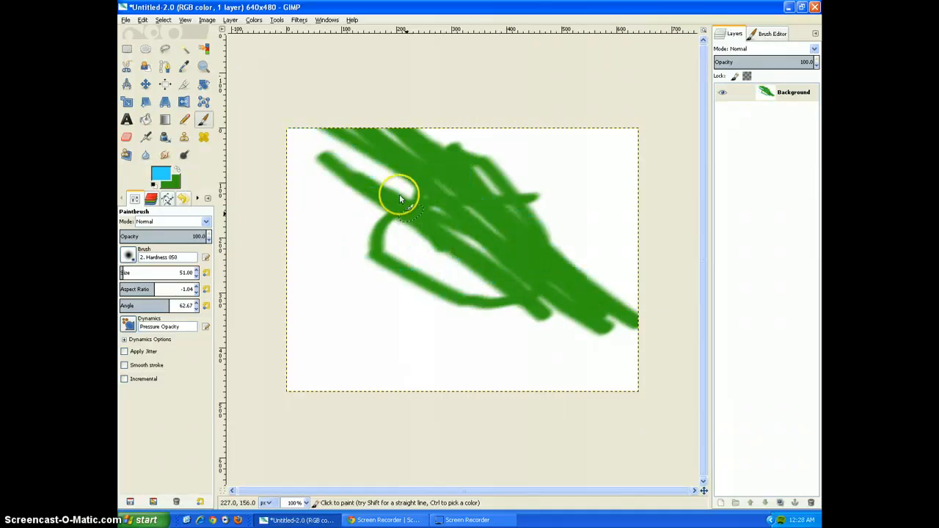
# Paint crossing light blue strokes over the green ones, with one running down below them, then undo and redo the last stroke.
pyautogui.moveTo(397, 195)
pyautogui.mouseDown()
pyautogui.moveTo(532, 232)
pyautogui.moveTo(489, 332)
pyautogui.mouseUp()
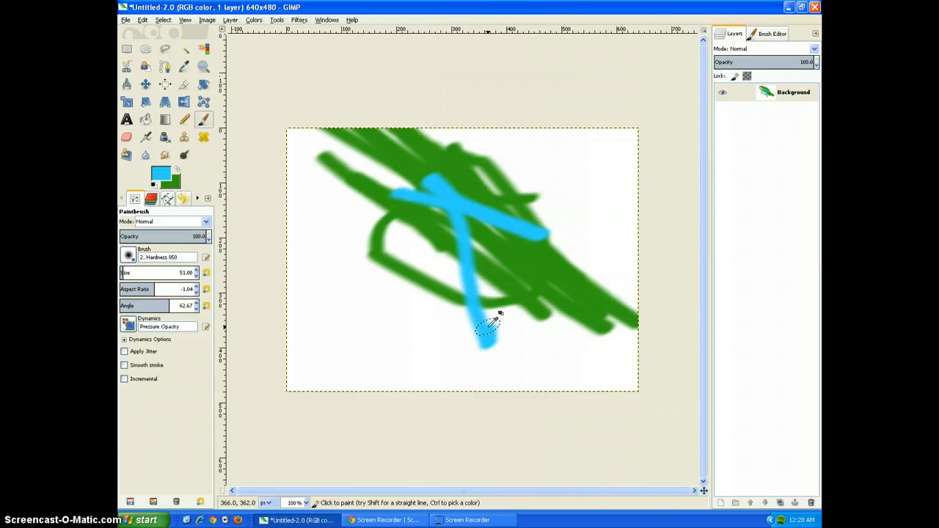
pyautogui.hotkey('ctrl', 'z')
pyautogui.hotkey('ctrl', 'y')
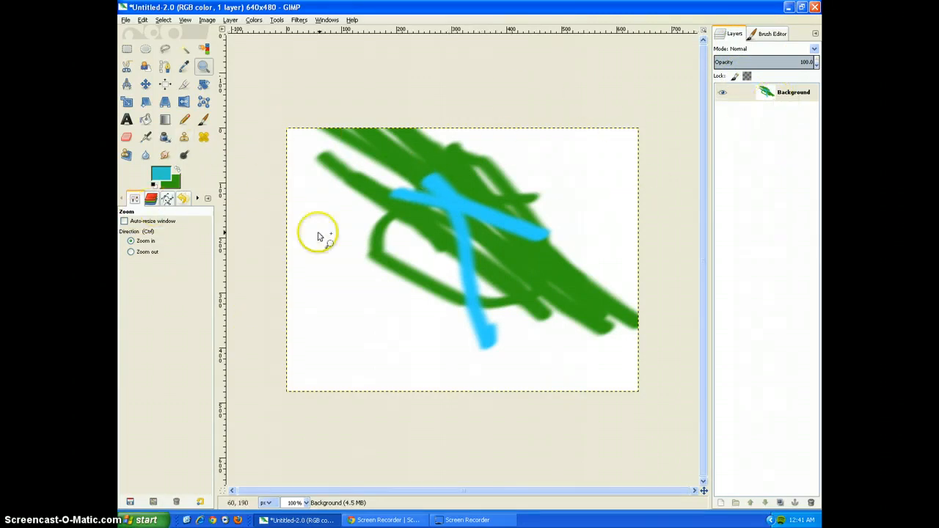
# Show the image's colour channels and toggle the Red channel's visibility off and back on.
pyautogui.click(196, 198)
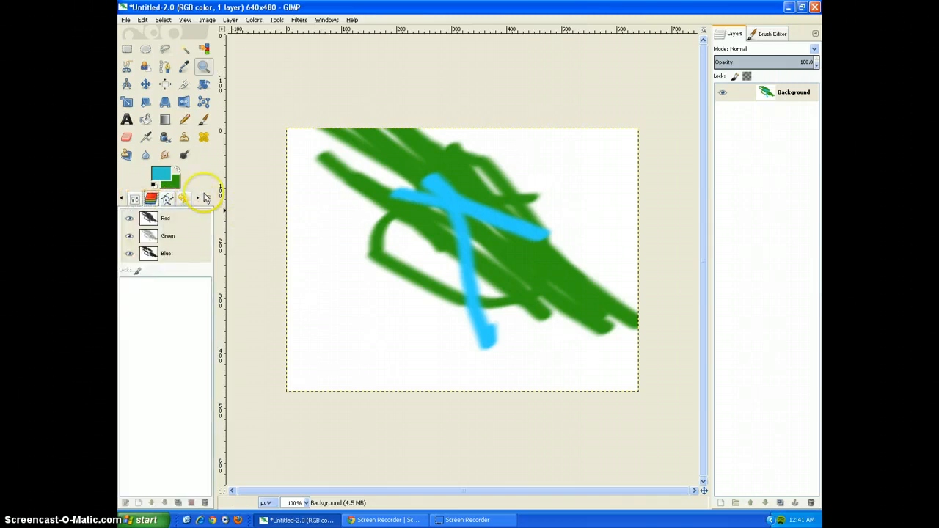
pyautogui.click(129, 218)
pyautogui.click(130, 220)
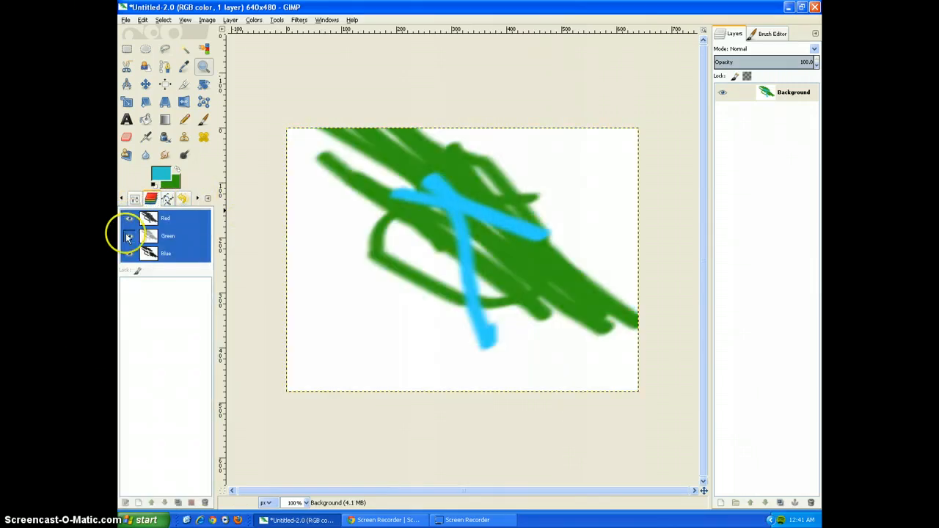
# Toggle the Green channel's visibility off and back on, and look through the image's paths and undo history.
pyautogui.click(129, 236)
pyautogui.click(129, 237)
pyautogui.click(168, 200)
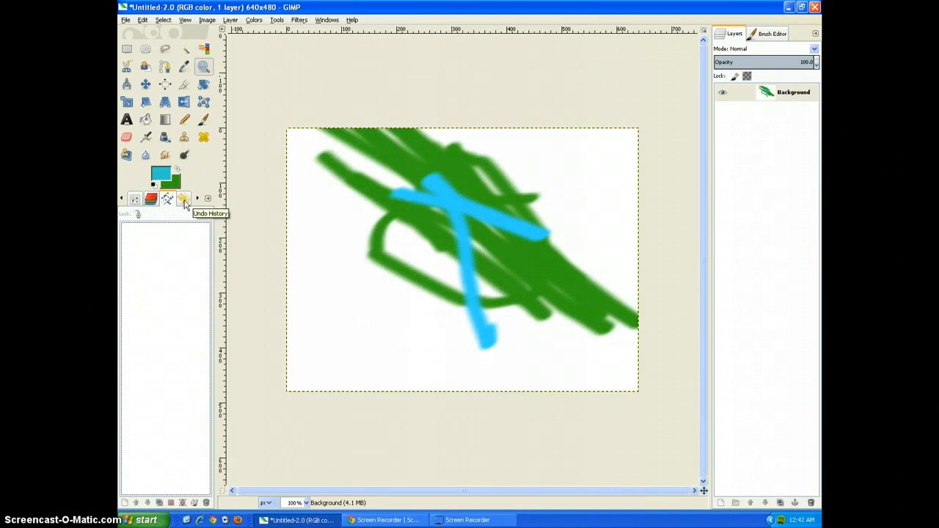
pyautogui.click(183, 199)
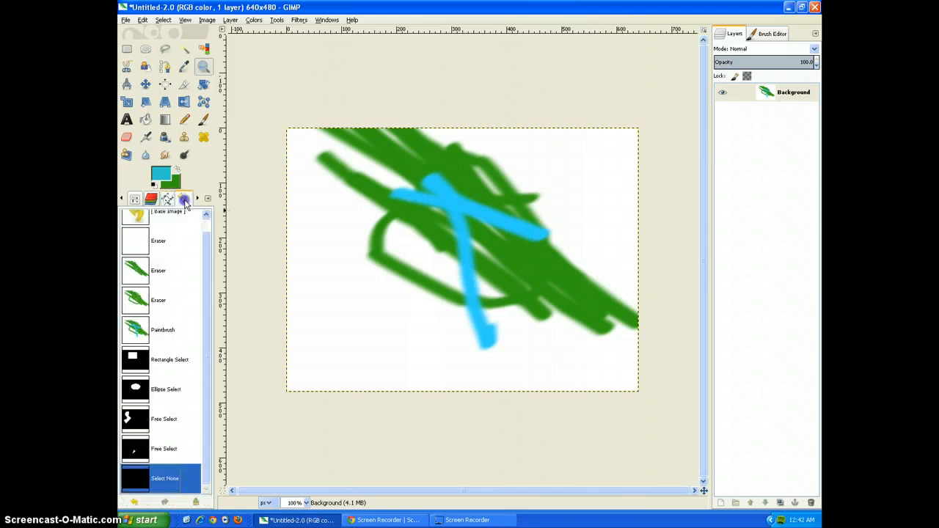
pyautogui.moveTo(209, 274)
pyautogui.mouseDown()
pyautogui.moveTo(209, 234)
pyautogui.moveTo(207, 320)
pyautogui.moveTo(205, 243)
pyautogui.moveTo(178, 329)
pyautogui.mouseUp()
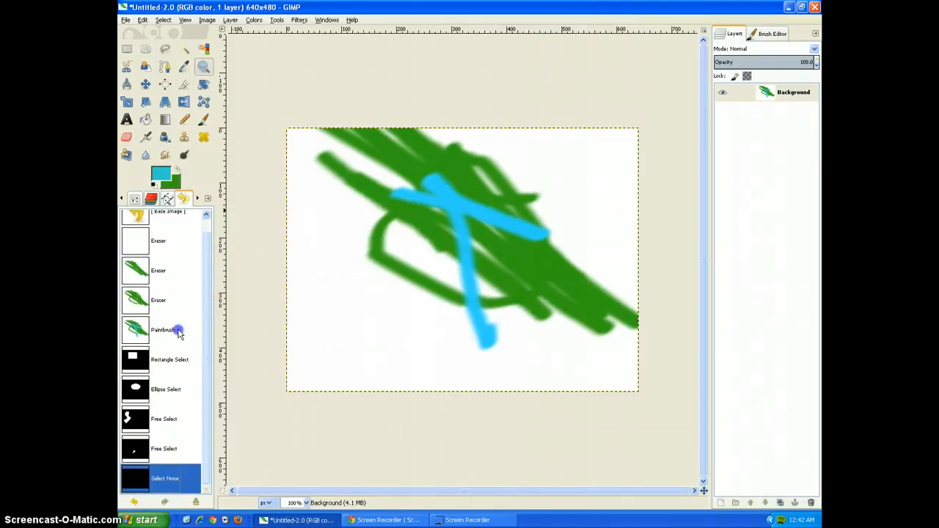
# Review the tool options of the Rectangle, Ellipse, Free, Fuzzy and By Color selection tools one after another.
pyautogui.click(134, 202)
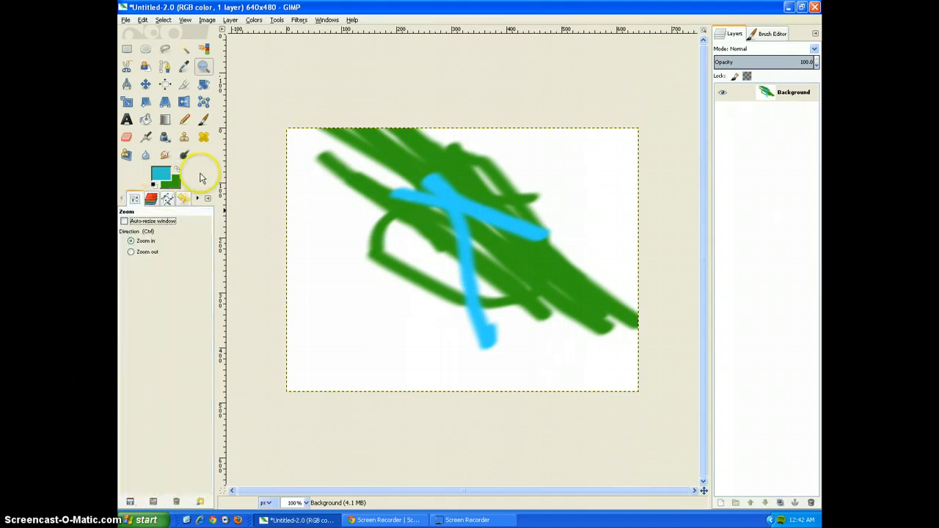
pyautogui.click(127, 48)
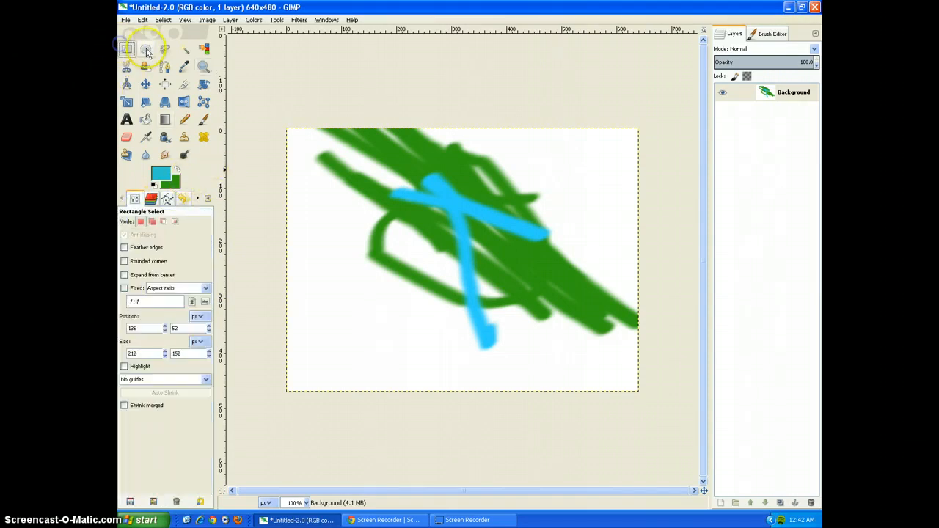
pyautogui.click(145, 48)
pyautogui.click(165, 48)
pyautogui.click(287, 100)
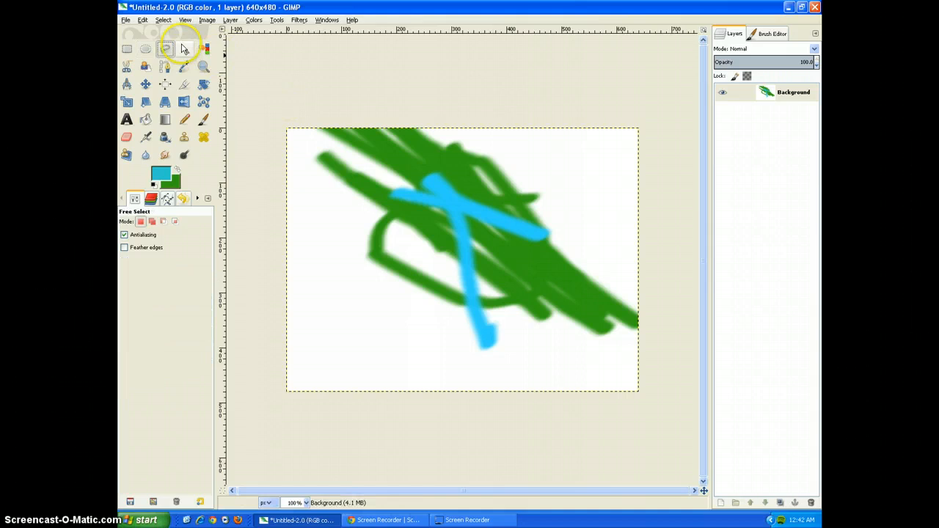
pyautogui.click(183, 48)
pyautogui.click(204, 50)
# Review the Scissors, Foreground Select, Paths and Color Picker options, and magnify the image to 150% with the Zoom tool.
pyautogui.click(127, 66)
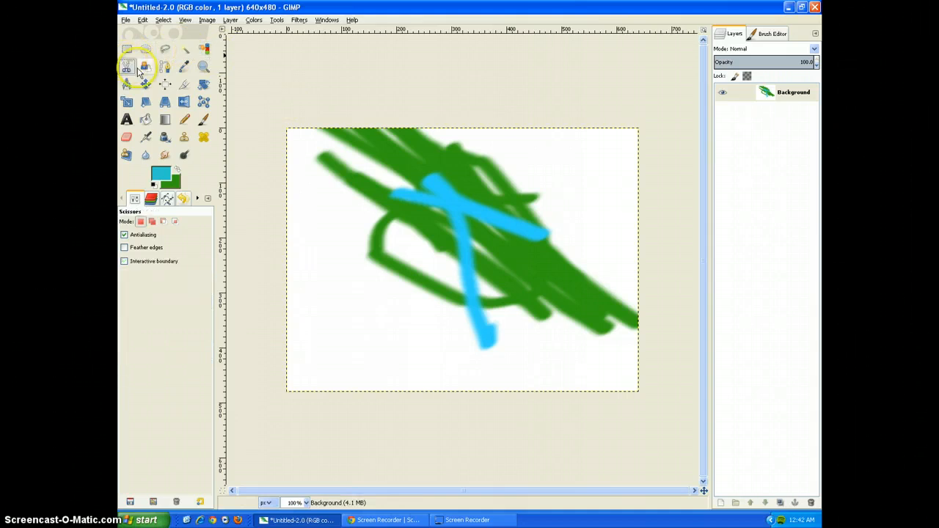
pyautogui.click(145, 66)
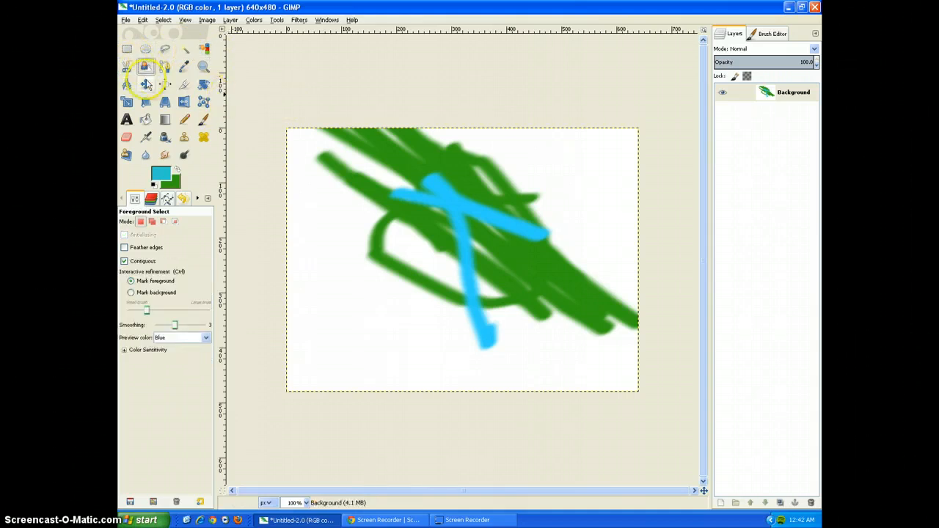
pyautogui.click(165, 67)
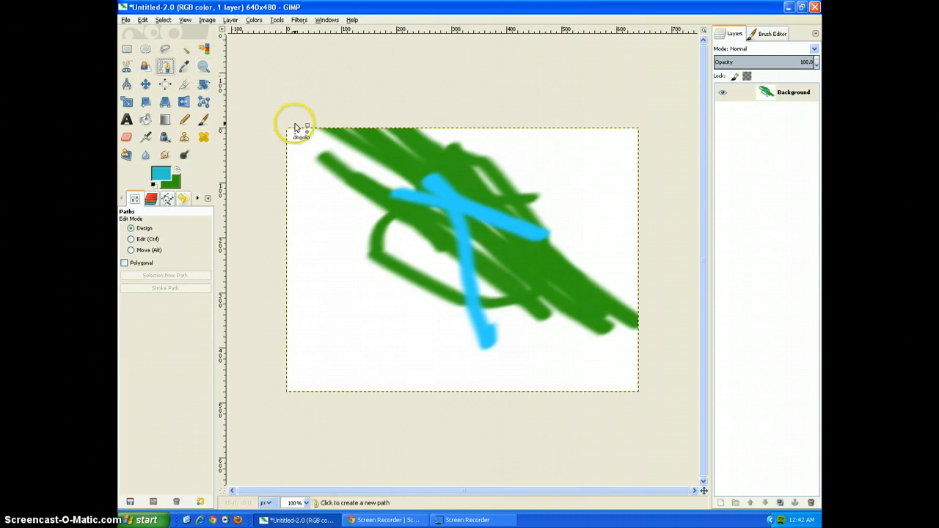
pyautogui.click(184, 66)
pyautogui.click(203, 66)
pyautogui.click(294, 157)
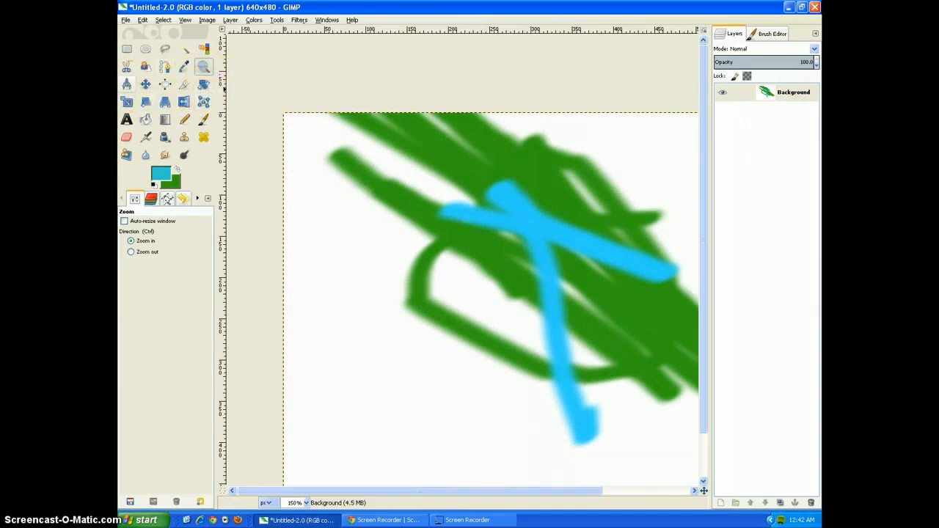
# Bucket-fill the white background and the white area enclosed by the green loop with the turquoise foreground colour, and undo both fills.
pyautogui.click(145, 122)
pyautogui.click(313, 200)
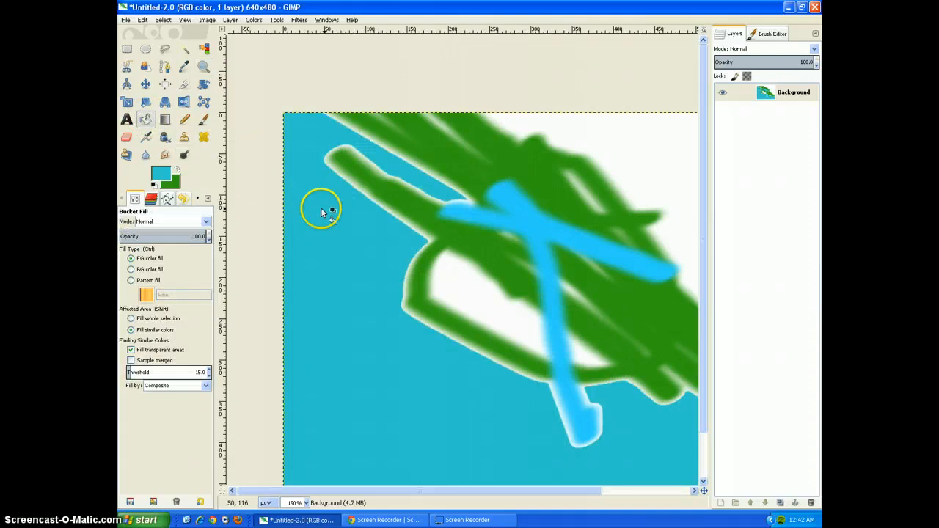
pyautogui.click(480, 269)
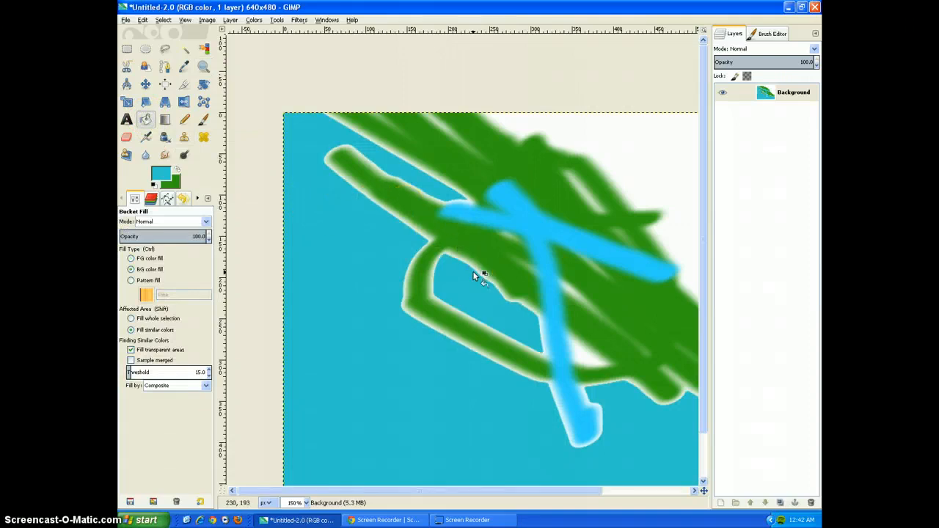
pyautogui.hotkey('ctrl', 'z')
pyautogui.hotkey('ctrl', 'z')
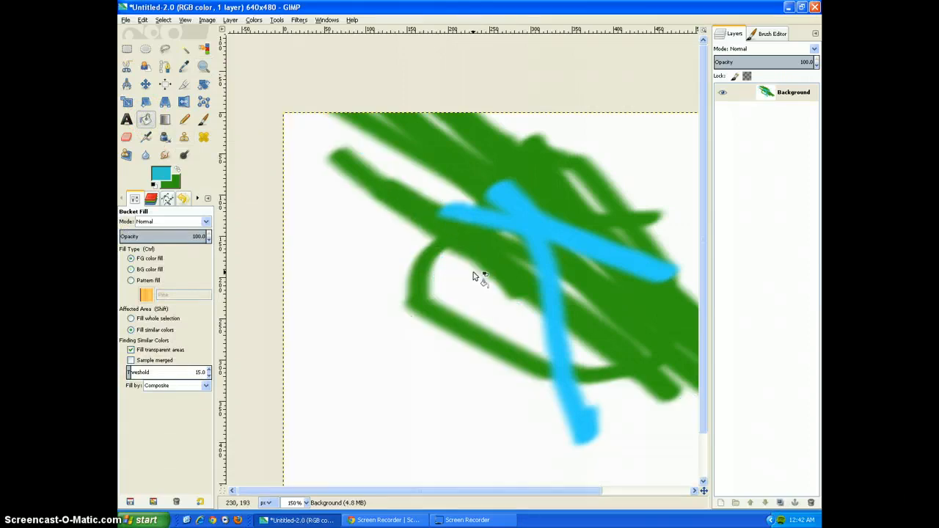
# Blend a linear turquoise-to-green gradient diagonally across the image from upper left to lower right, and undo it.
pyautogui.click(164, 119)
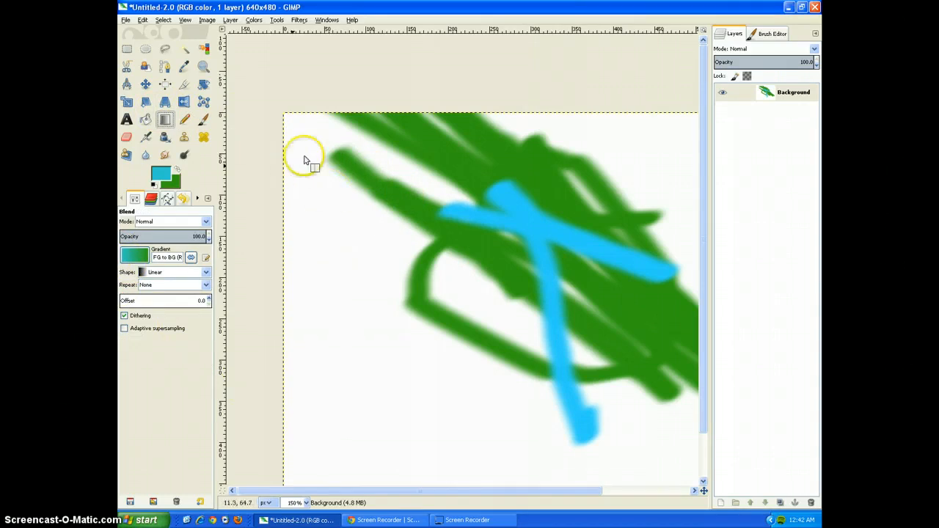
pyautogui.moveTo(311, 139)
pyautogui.mouseDown()
pyautogui.moveTo(534, 287)
pyautogui.moveTo(685, 413)
pyautogui.mouseUp()
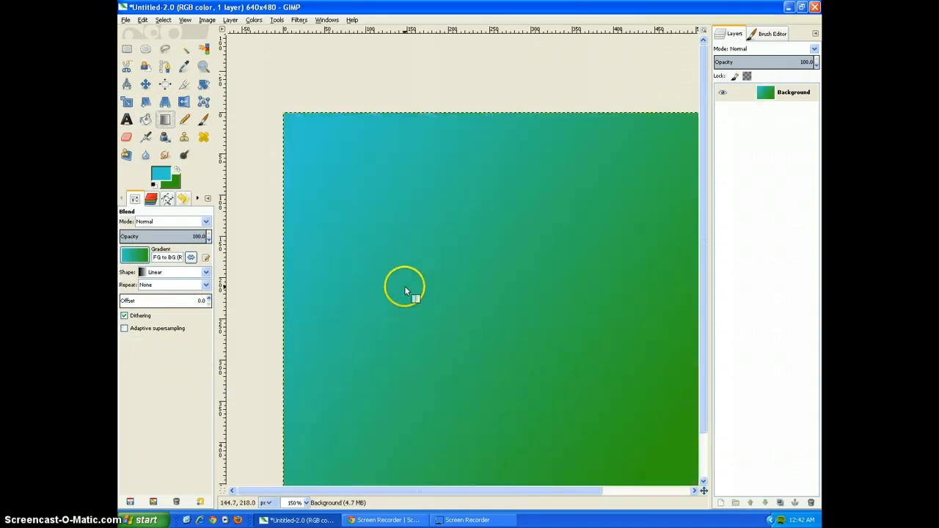
pyautogui.scroll(-3, 444, 245)
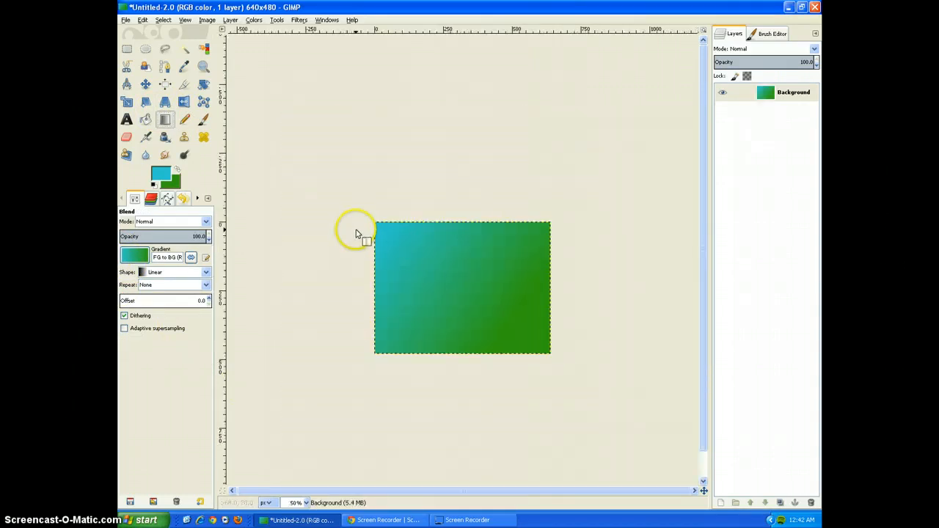
pyautogui.hotkey('ctrl', 'z')
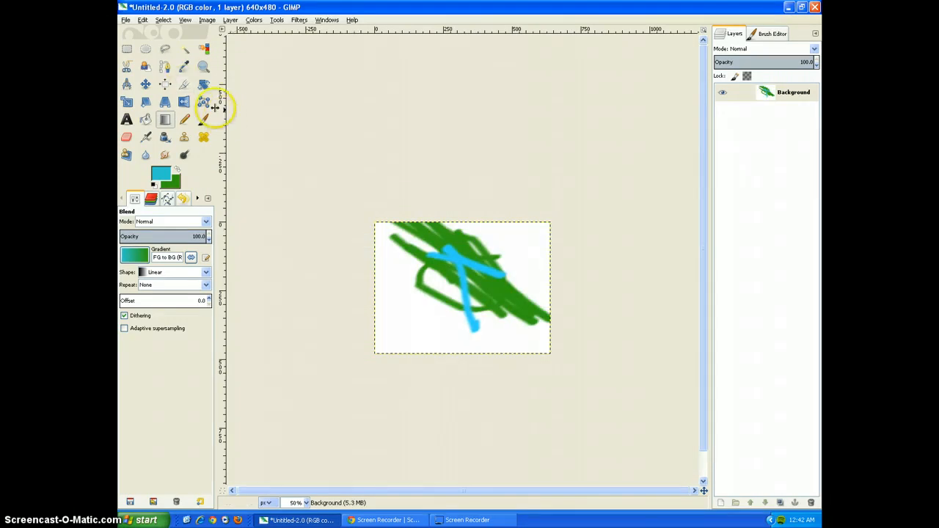
# Draw a solid turquoise patch near the image's left edge with the Pencil, and add Paintbrush scribbles around it and in the upper right.
pyautogui.click(185, 121)
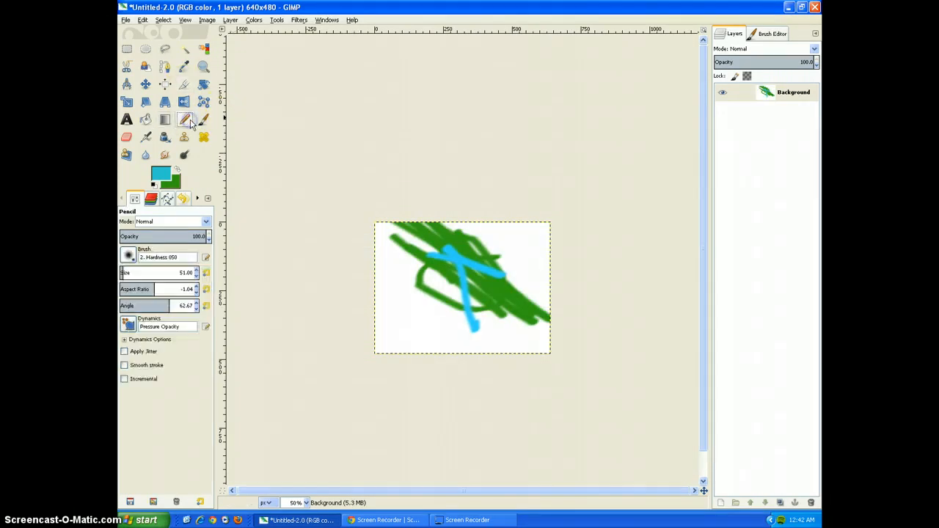
pyautogui.moveTo(426, 294)
pyautogui.mouseDown()
pyautogui.moveTo(389, 262)
pyautogui.moveTo(396, 272)
pyautogui.mouseUp()
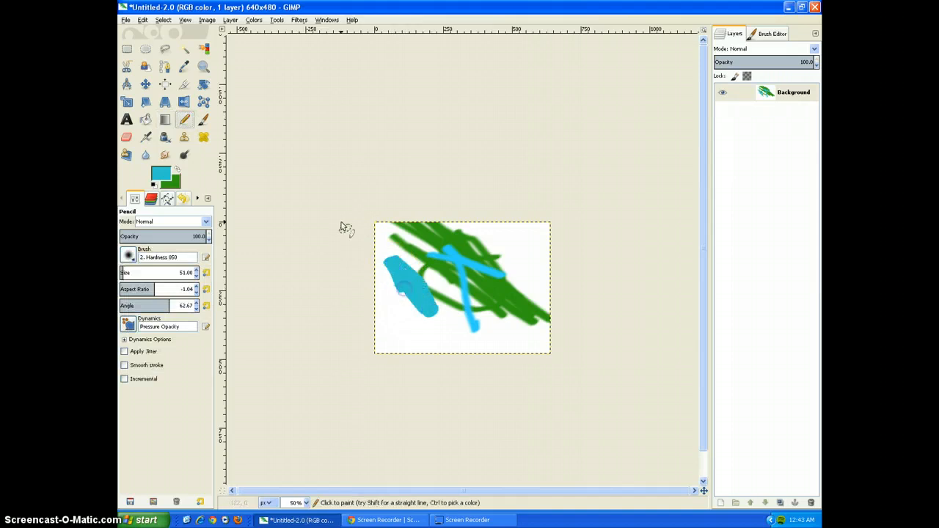
pyautogui.click(204, 120)
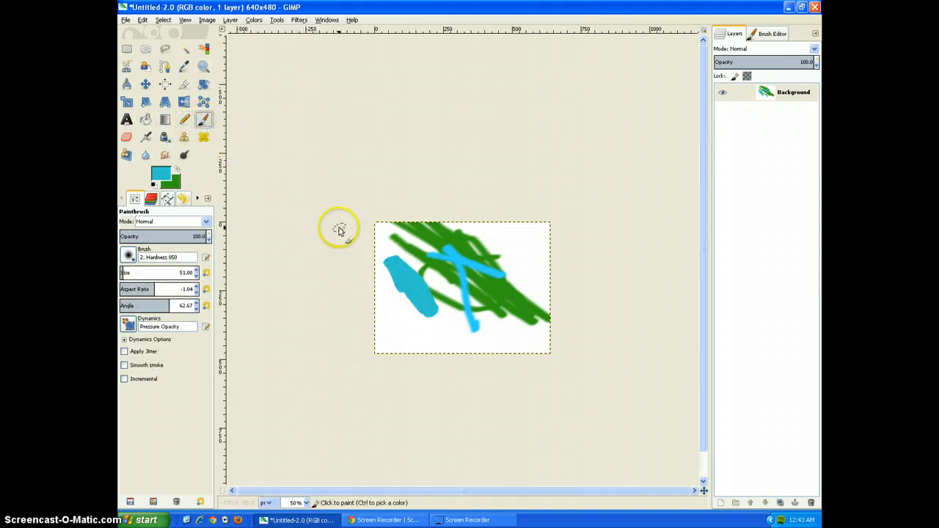
pyautogui.moveTo(546, 295)
pyautogui.mouseDown()
pyautogui.moveTo(518, 249)
pyautogui.moveTo(555, 281)
pyautogui.moveTo(526, 248)
pyautogui.mouseUp()
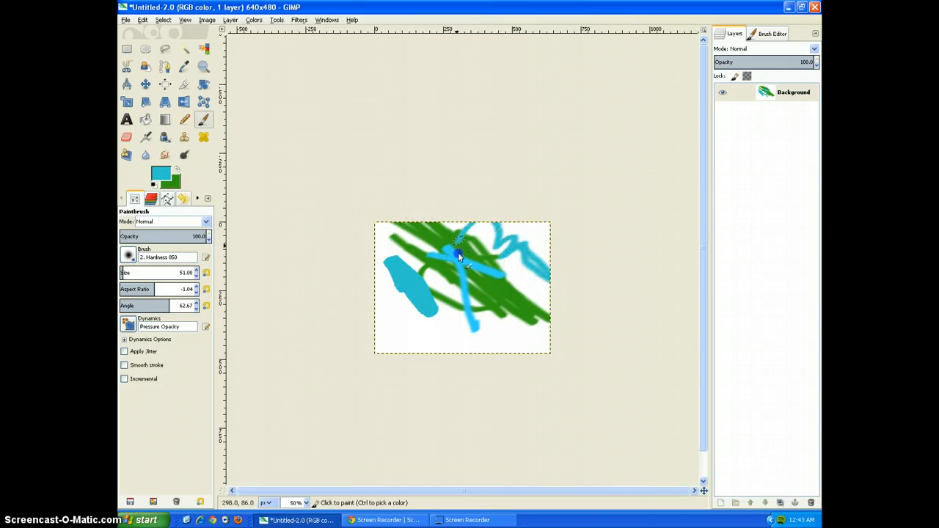
pyautogui.moveTo(433, 336)
pyautogui.mouseDown()
pyautogui.moveTo(402, 313)
pyautogui.moveTo(427, 334)
pyautogui.moveTo(392, 292)
pyautogui.mouseUp()
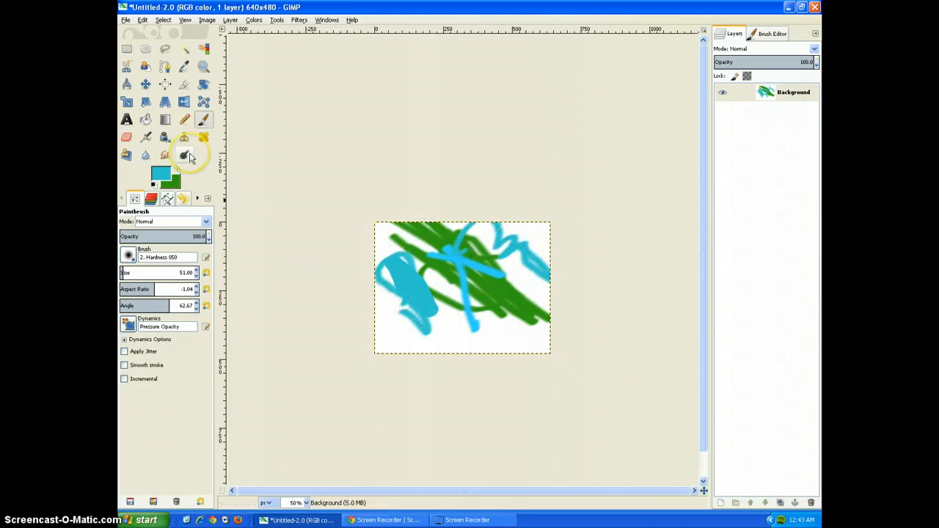
# Scribble with the Eraser over the turquoise patch and the middle of the image, leaving strokes in the green background colour.
pyautogui.click(126, 138)
pyautogui.moveTo(414, 260)
pyautogui.mouseDown()
pyautogui.moveTo(380, 236)
pyautogui.moveTo(430, 277)
pyautogui.moveTo(471, 333)
pyautogui.moveTo(423, 233)
pyautogui.moveTo(438, 256)
pyautogui.moveTo(391, 286)
pyautogui.mouseUp()
pyautogui.moveTo(436, 312)
pyautogui.mouseDown()
pyautogui.moveTo(398, 266)
pyautogui.moveTo(408, 306)
pyautogui.mouseUp()
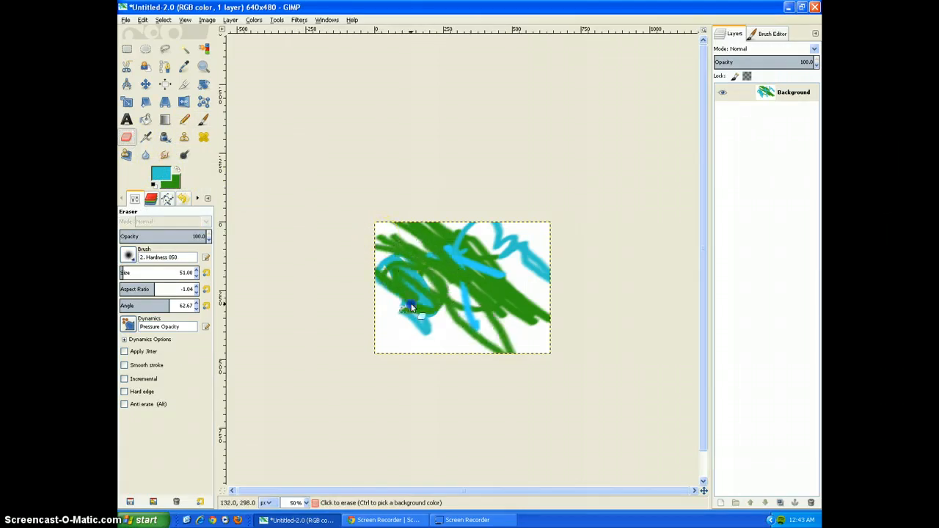
# Change the background colour to purple and erase thick diagonal strokes from the image's upper left towards the bottom middle.
pyautogui.click(179, 188)
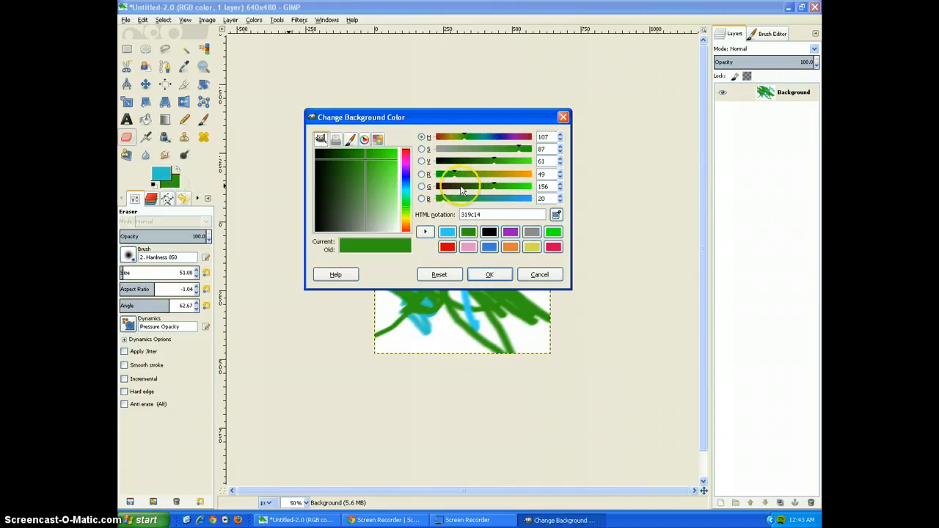
pyautogui.click(510, 232)
pyautogui.click(490, 274)
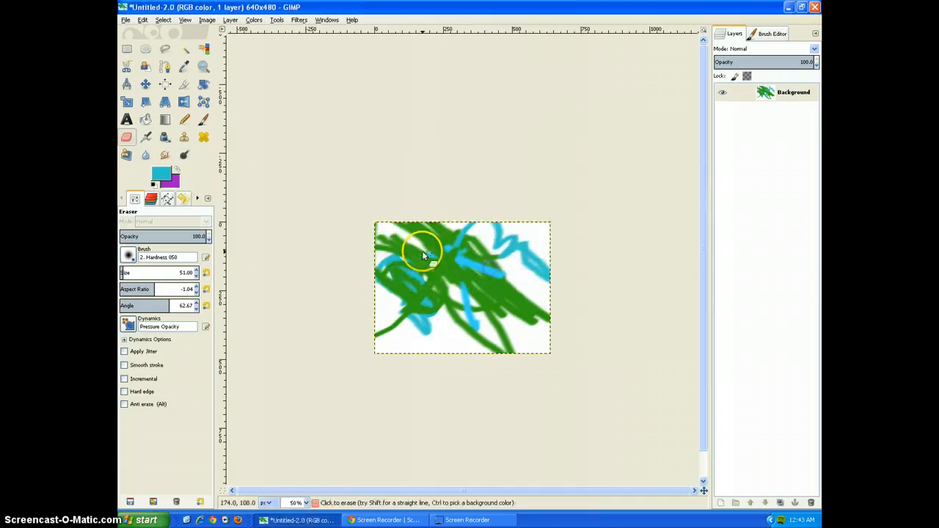
pyautogui.moveTo(388, 259)
pyautogui.mouseDown()
pyautogui.moveTo(400, 235)
pyautogui.moveTo(476, 321)
pyautogui.moveTo(378, 245)
pyautogui.mouseUp()
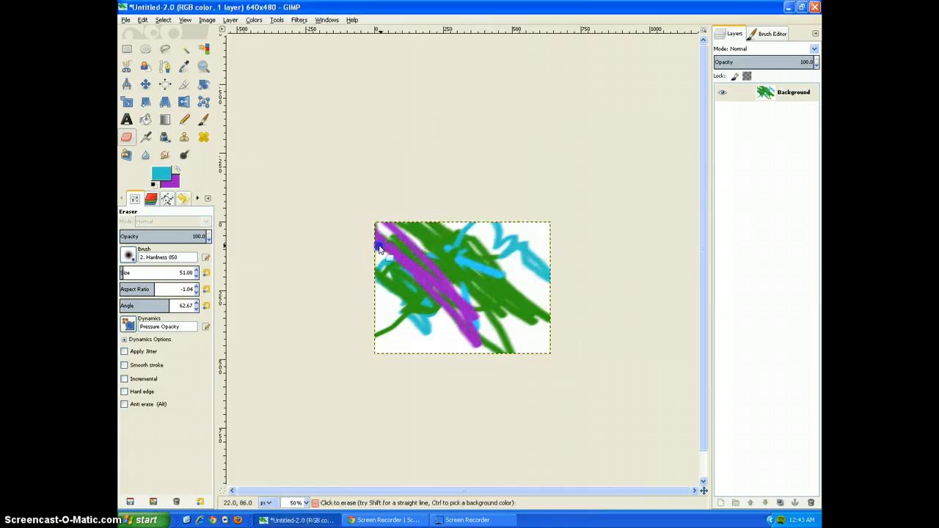
# Spray faint turquoise loops in the image's lower left corner with the Airbrush, plus a small dab beside them.
pyautogui.click(146, 138)
pyautogui.click(148, 139)
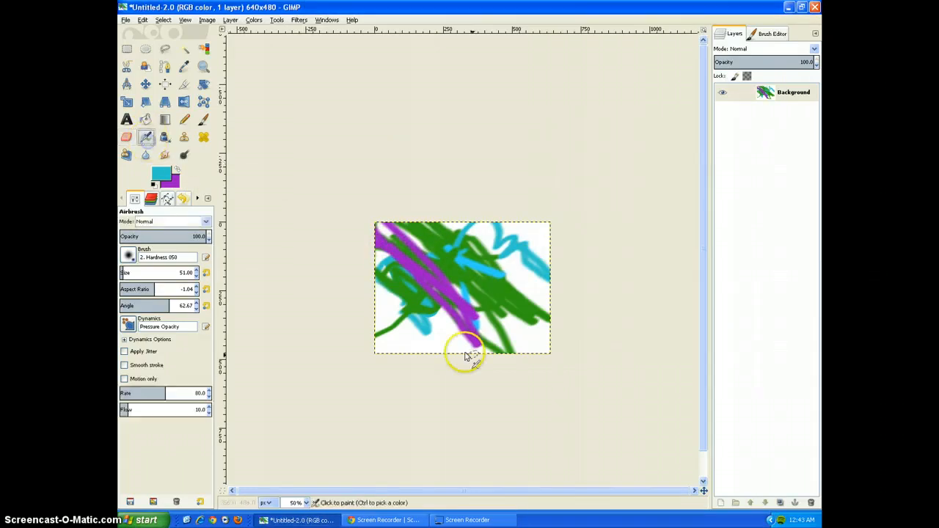
pyautogui.moveTo(405, 330)
pyautogui.mouseDown()
pyautogui.moveTo(353, 204)
pyautogui.moveTo(427, 357)
pyautogui.moveTo(415, 343)
pyautogui.moveTo(392, 351)
pyautogui.moveTo(447, 345)
pyautogui.mouseUp()
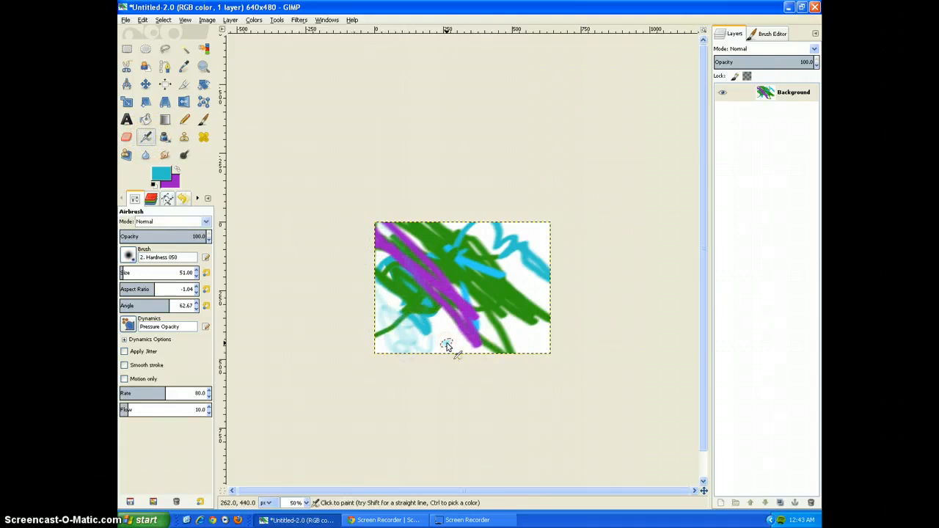
# Draw turquoise Ink strokes: a hook in the lower right, a curve across the upper right and a loop in the upper left.
pyautogui.scroll(4, 499, 303)
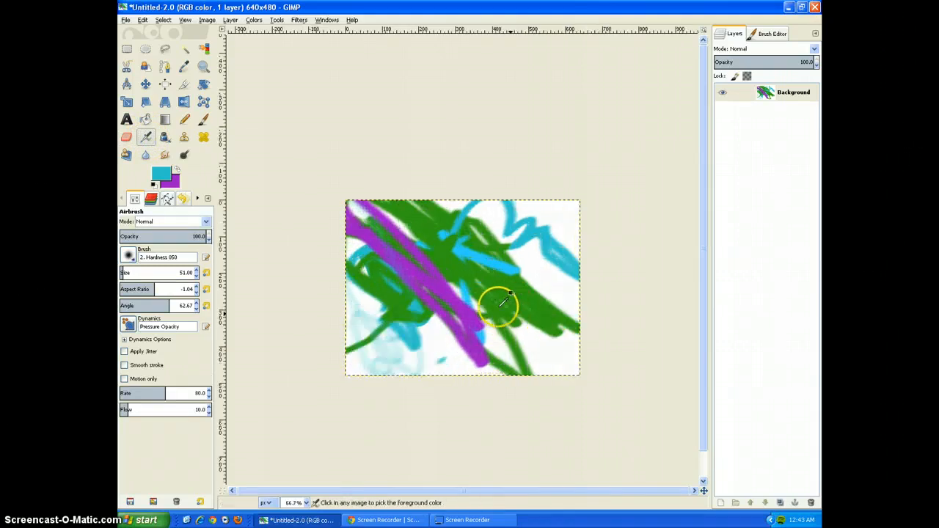
pyautogui.scroll(-2, 499, 303)
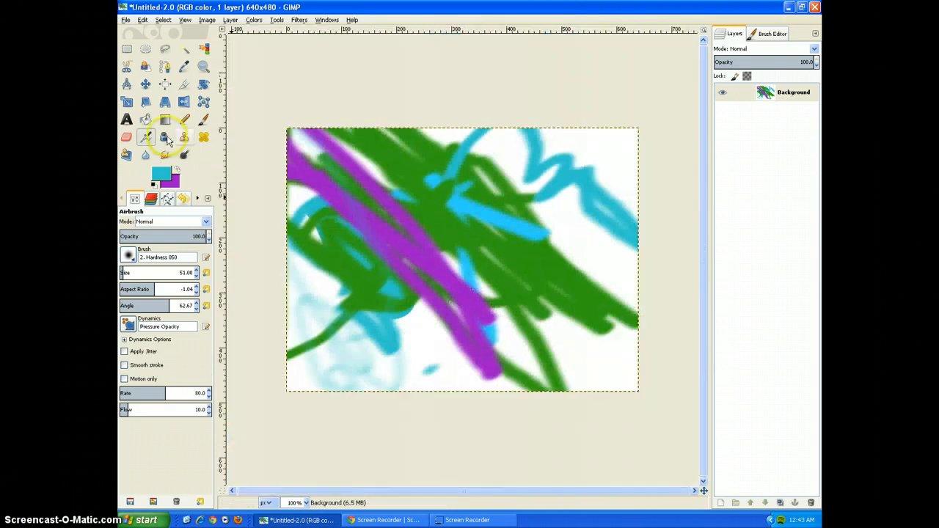
pyautogui.click(165, 138)
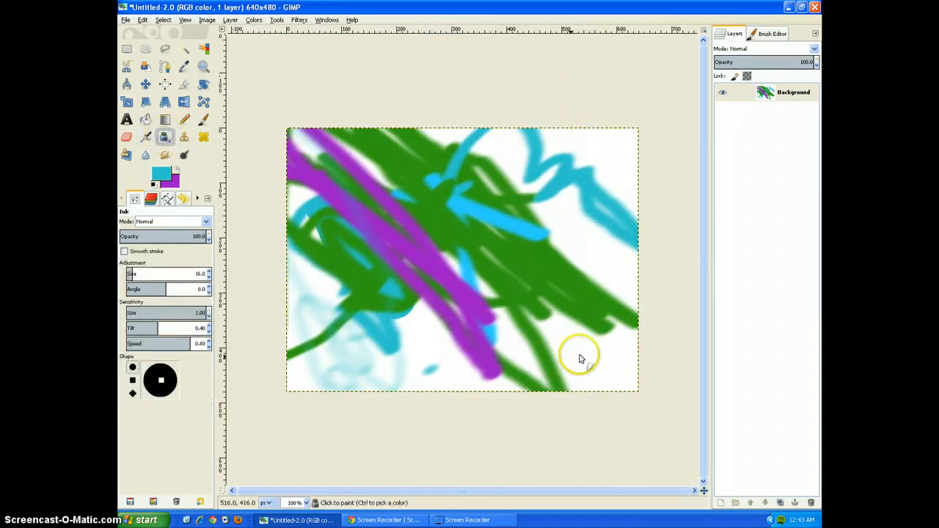
pyautogui.moveTo(591, 365)
pyautogui.mouseDown()
pyautogui.moveTo(585, 351)
pyautogui.moveTo(592, 371)
pyautogui.moveTo(616, 357)
pyautogui.moveTo(596, 275)
pyautogui.mouseUp()
pyautogui.moveTo(562, 245)
pyautogui.mouseDown()
pyautogui.moveTo(555, 157)
pyautogui.moveTo(682, 247)
pyautogui.moveTo(458, 132)
pyautogui.mouseUp()
pyautogui.moveTo(283, 252)
pyautogui.mouseDown()
pyautogui.moveTo(404, 156)
pyautogui.moveTo(395, 233)
pyautogui.moveTo(436, 255)
pyautogui.mouseUp()
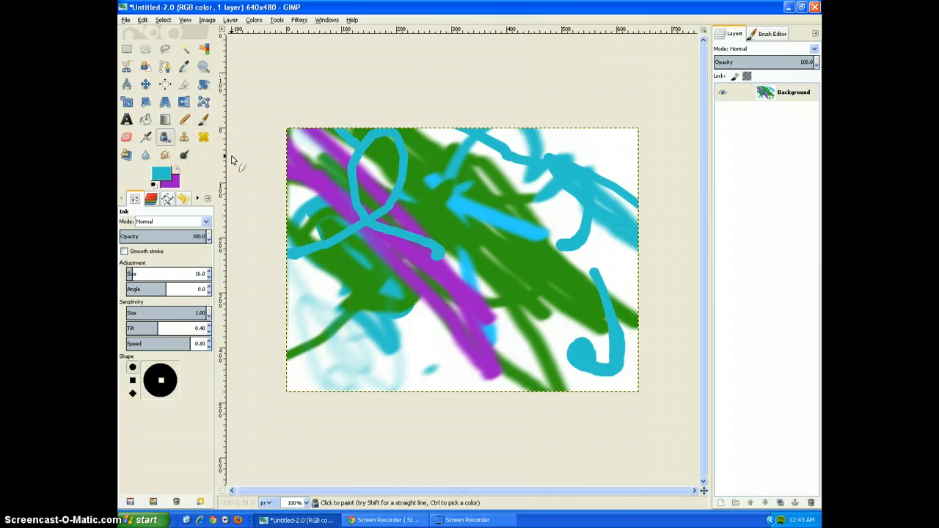
# Check the Blur/Sharpen options and smudge the purple, green and turquoise strokes around the upper-left loop with the Smudge tool.
pyautogui.click(147, 156)
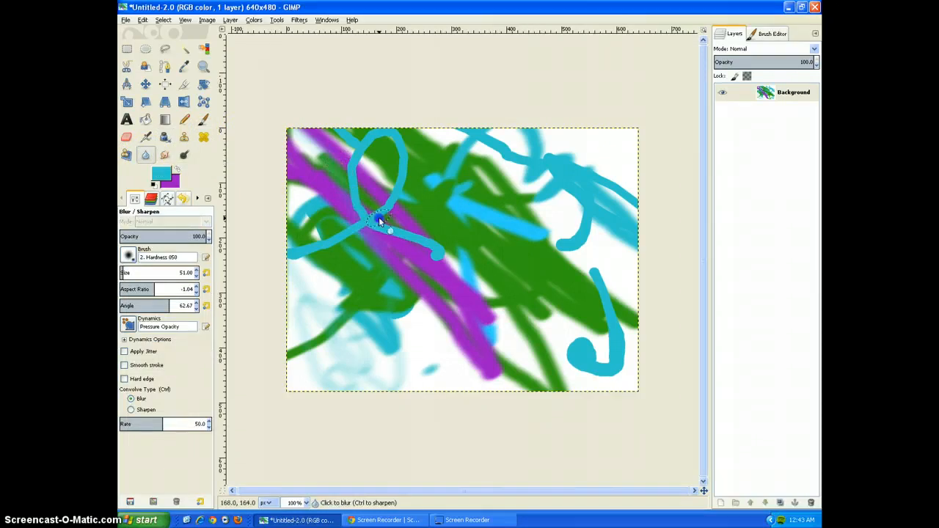
pyautogui.click(169, 154)
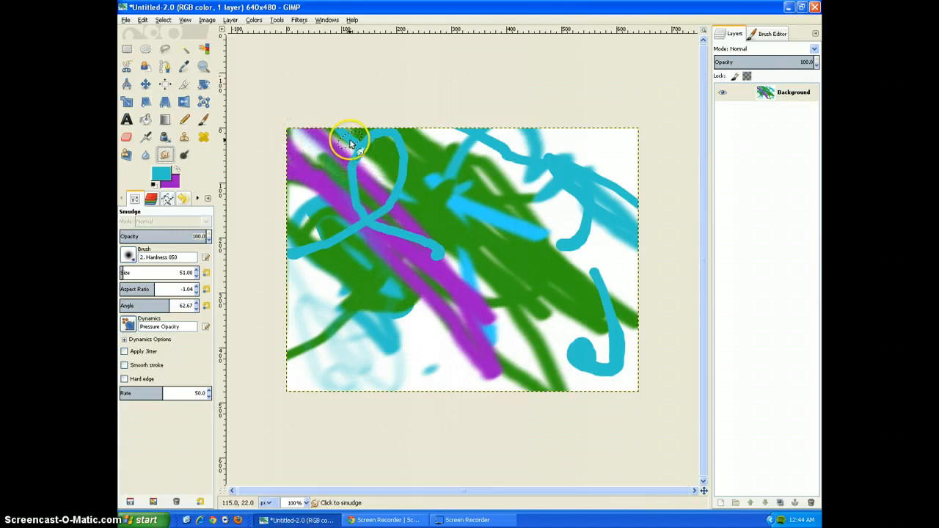
pyautogui.moveTo(342, 155)
pyautogui.mouseDown()
pyautogui.moveTo(353, 138)
pyautogui.moveTo(366, 293)
pyautogui.moveTo(353, 136)
pyautogui.mouseUp()
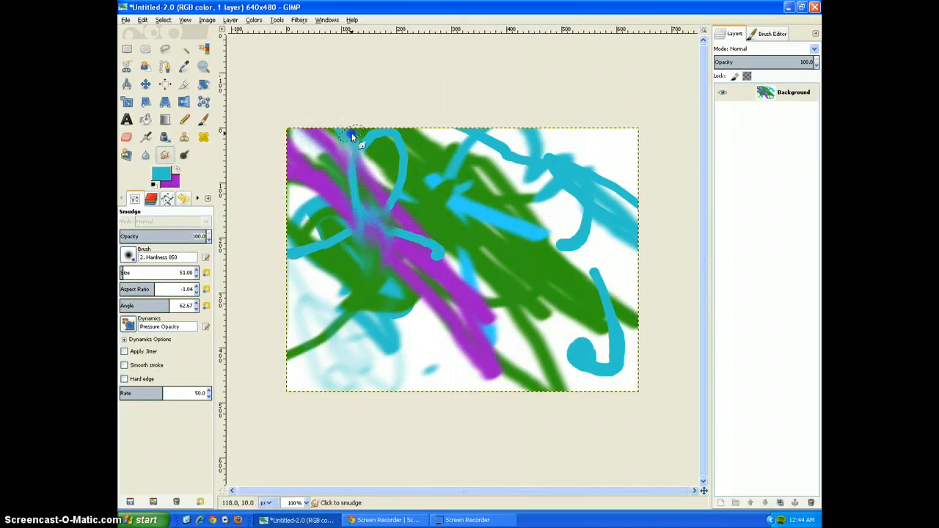
# Smudge the purple, green and turquoise strokes further, from the image's upper left diagonally down to its middle.
pyautogui.moveTo(365, 167)
pyautogui.mouseDown()
pyautogui.moveTo(353, 242)
pyautogui.moveTo(374, 213)
pyautogui.mouseUp()
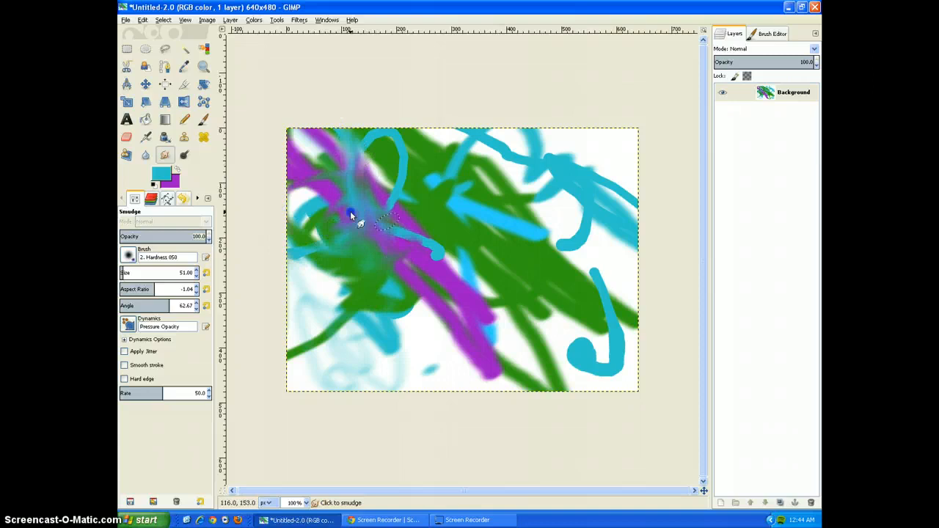
pyautogui.moveTo(368, 189); pyautogui.dragTo(450, 266)
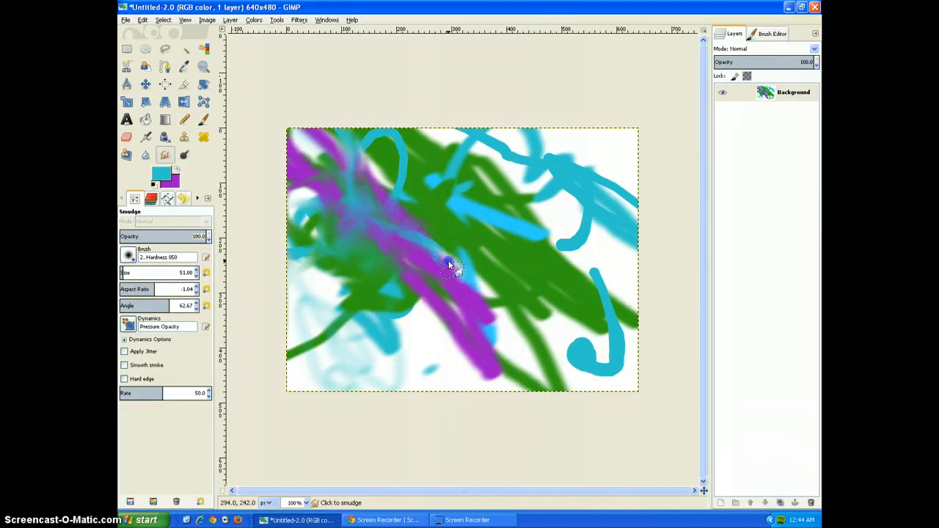
pyautogui.moveTo(359, 180)
pyautogui.mouseDown()
pyautogui.moveTo(504, 332)
pyautogui.moveTo(433, 253)
pyautogui.mouseUp()
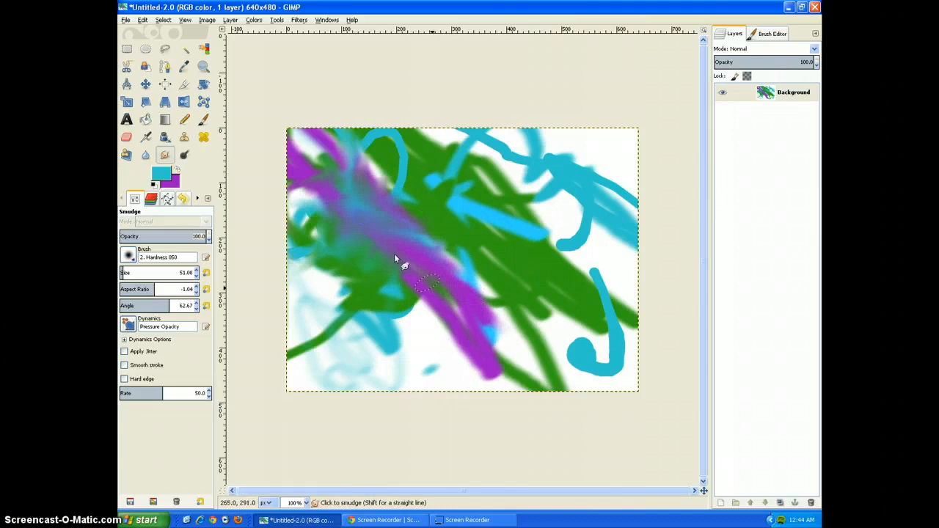
pyautogui.moveTo(479, 280)
pyautogui.mouseDown()
pyautogui.moveTo(538, 257)
pyautogui.moveTo(551, 311)
pyautogui.moveTo(594, 346)
pyautogui.mouseUp()
pyautogui.moveTo(562, 293); pyautogui.dragTo(535, 277)
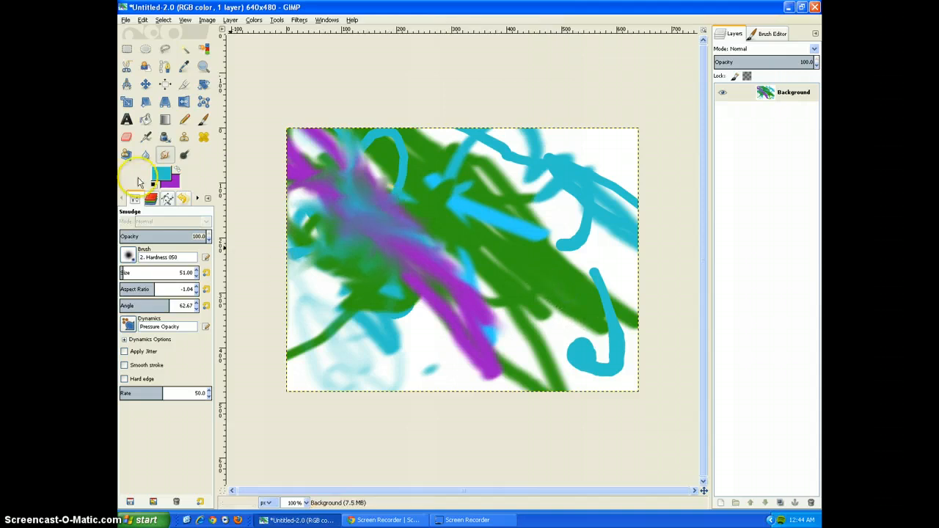
# Lighten the purple, green and blue strokes across the middle of the image with the Dodge/Burn tool in Dodge mode.
pyautogui.click(184, 154)
pyautogui.moveTo(371, 191)
pyautogui.mouseDown()
pyautogui.moveTo(458, 241)
pyautogui.moveTo(424, 210)
pyautogui.moveTo(473, 230)
pyautogui.moveTo(418, 155)
pyautogui.moveTo(523, 233)
pyautogui.moveTo(471, 171)
pyautogui.moveTo(445, 200)
pyautogui.moveTo(474, 205)
pyautogui.moveTo(450, 200)
pyautogui.moveTo(476, 256)
pyautogui.moveTo(451, 220)
pyautogui.moveTo(413, 282)
pyautogui.moveTo(422, 281)
pyautogui.moveTo(372, 251)
pyautogui.moveTo(452, 312)
pyautogui.moveTo(417, 273)
pyautogui.moveTo(482, 312)
pyautogui.moveTo(445, 264)
pyautogui.mouseUp()
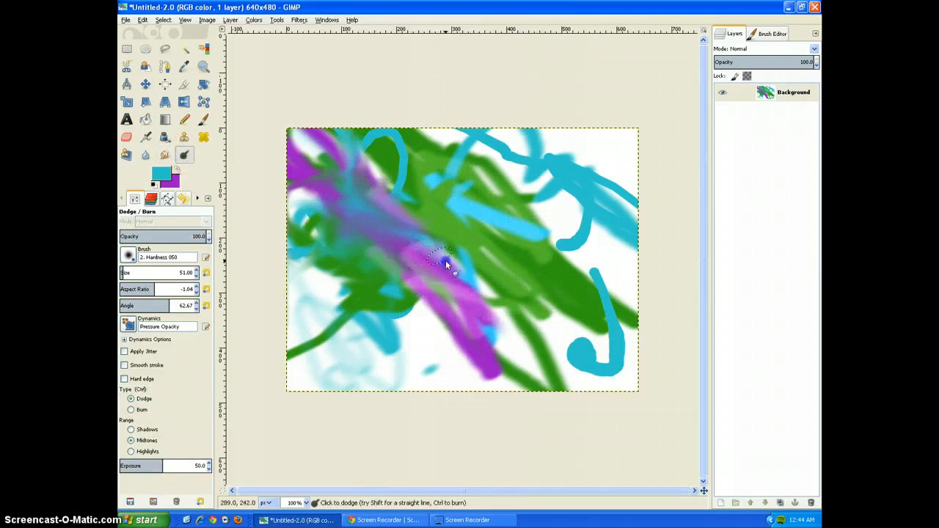
pyautogui.moveTo(384, 254)
pyautogui.mouseDown()
pyautogui.moveTo(507, 335)
pyautogui.moveTo(372, 267)
pyautogui.moveTo(428, 342)
pyautogui.moveTo(378, 275)
pyautogui.mouseUp()
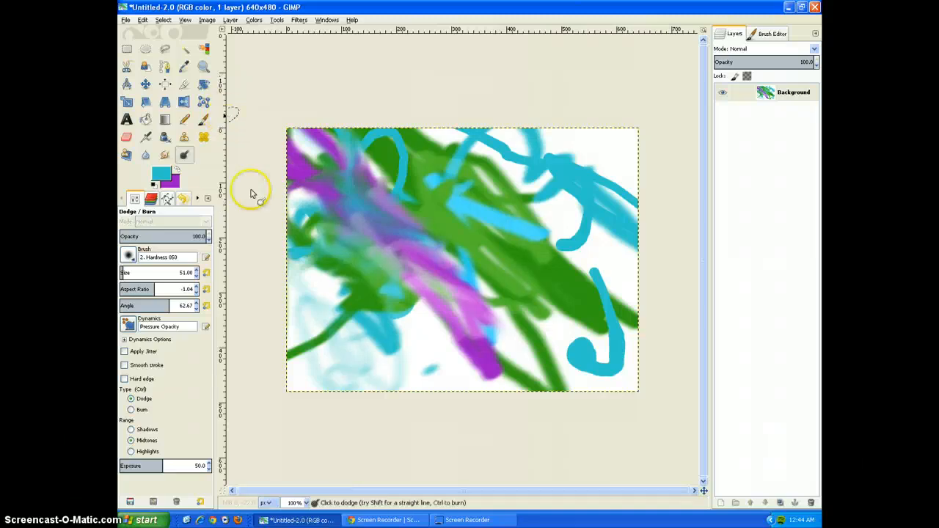
pyautogui.click(481, 521)
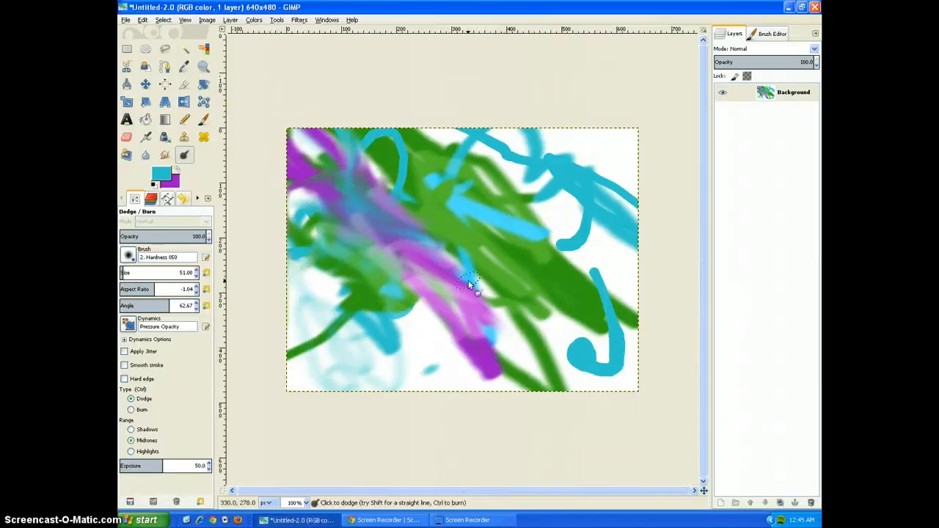
pyautogui.moveTo(469, 285)
pyautogui.mouseDown()
pyautogui.moveTo(379, 206)
pyautogui.moveTo(440, 180)
pyautogui.mouseUp()
pyautogui.moveTo(447, 257)
pyautogui.mouseDown()
pyautogui.moveTo(409, 267)
pyautogui.moveTo(480, 217)
pyautogui.moveTo(477, 258)
pyautogui.mouseUp()
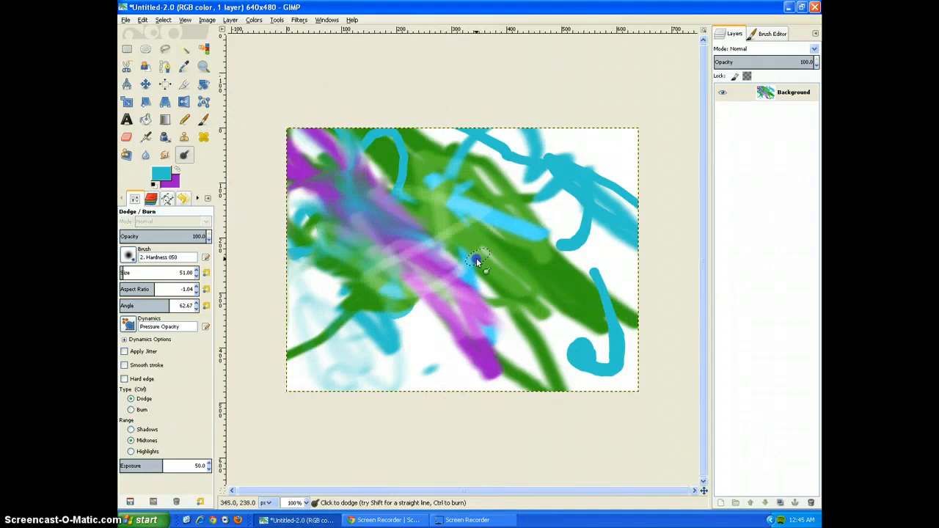
pyautogui.click(505, 510)
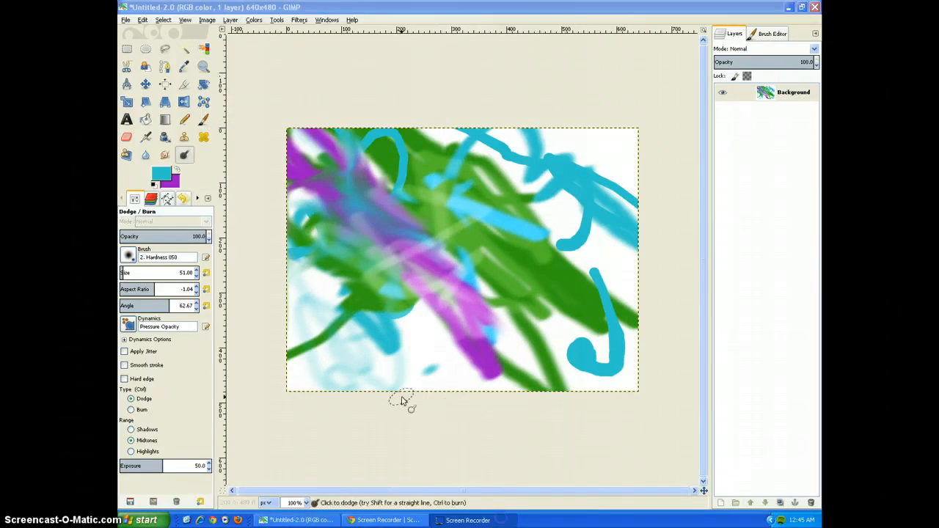